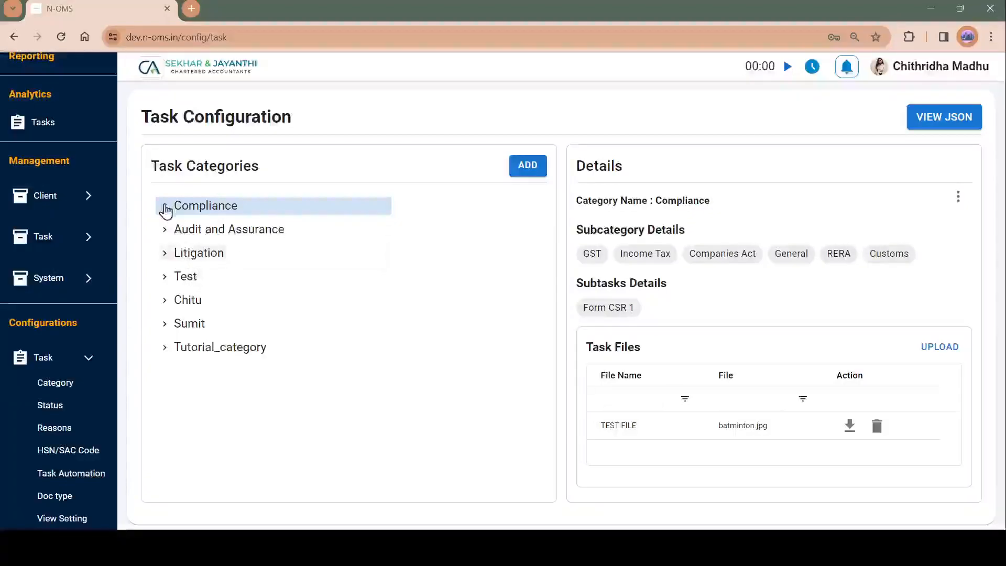
# - Expand the Compliance category down to GST Return and open the details of the GSTR 1 task
pyautogui.click(165, 208)
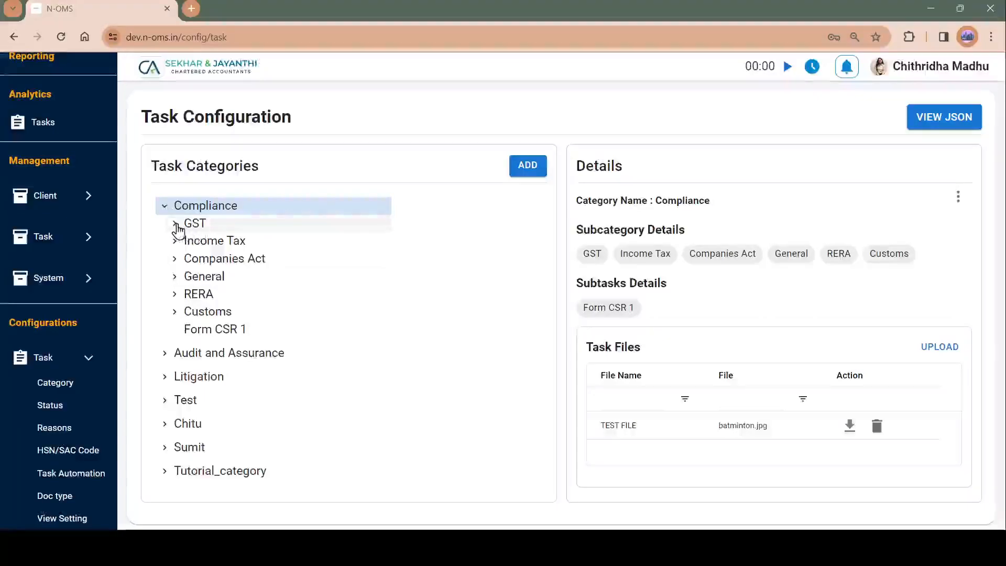
pyautogui.click(176, 224)
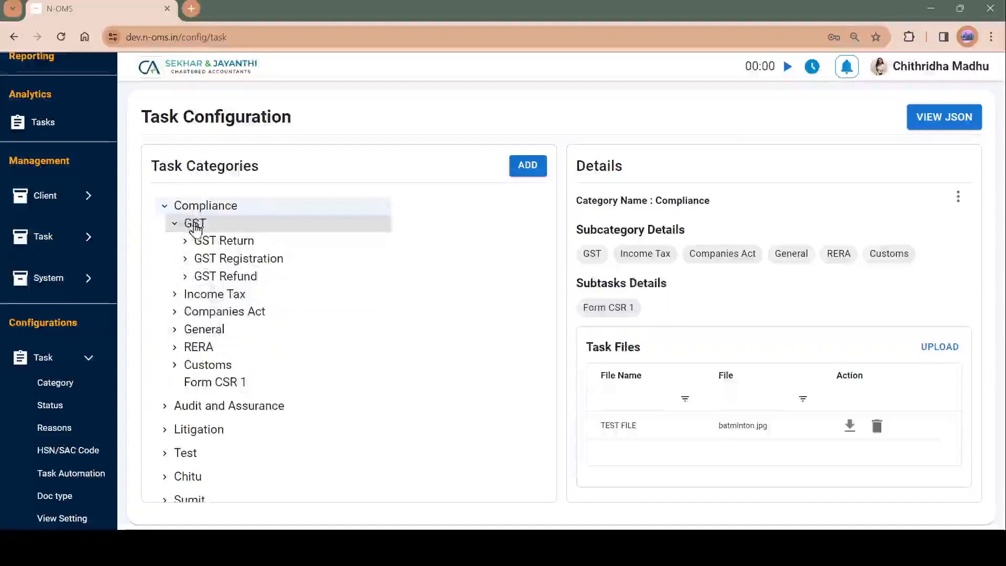
pyautogui.click(186, 245)
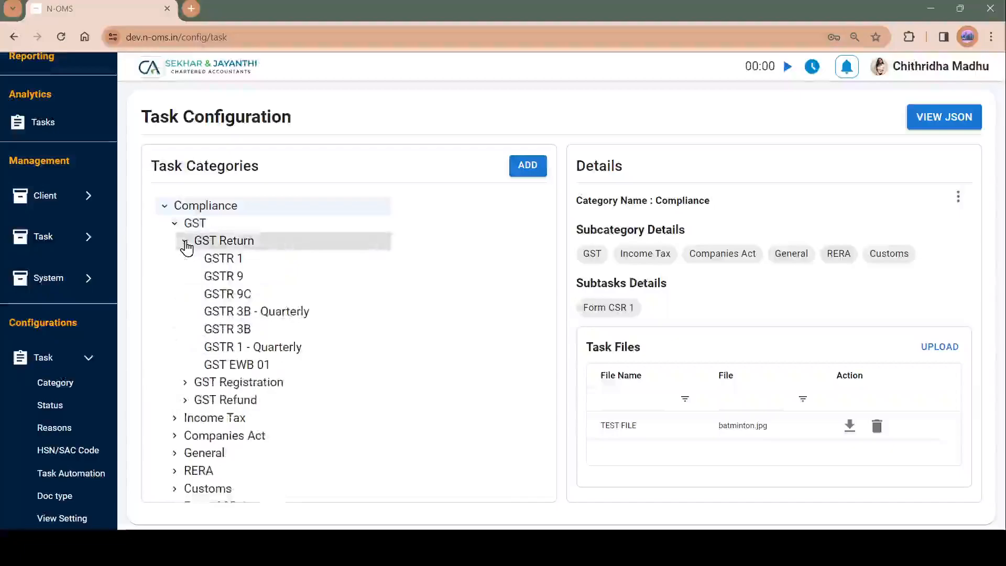
pyautogui.click(219, 262)
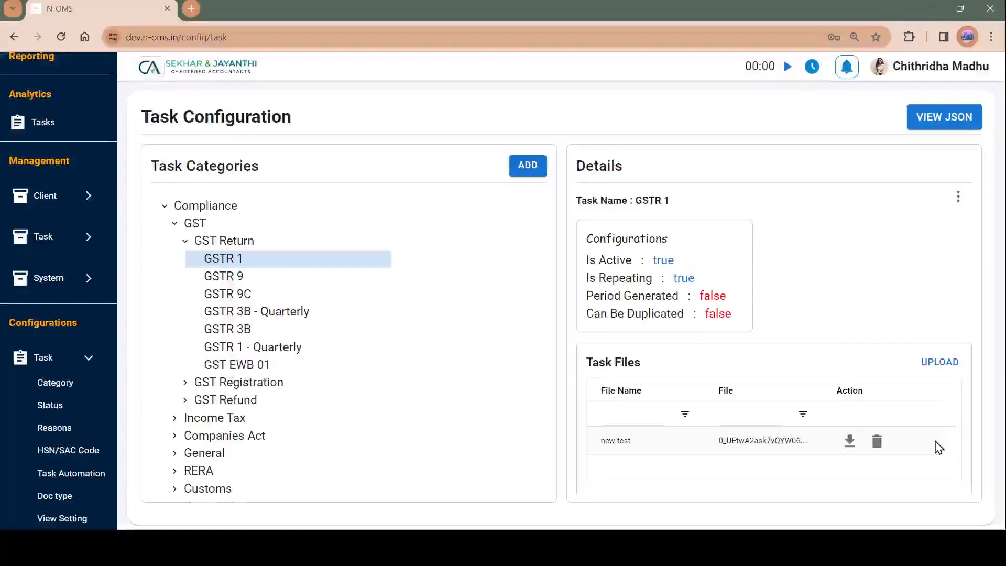
pyautogui.hotkey('alt', 'Tab')
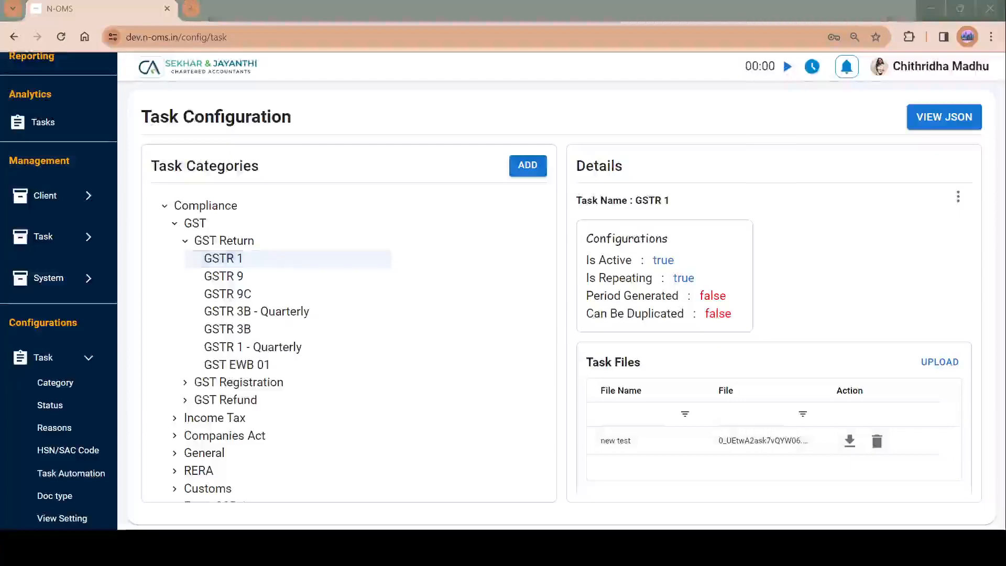
pyautogui.hotkey('alt', 'Tab')
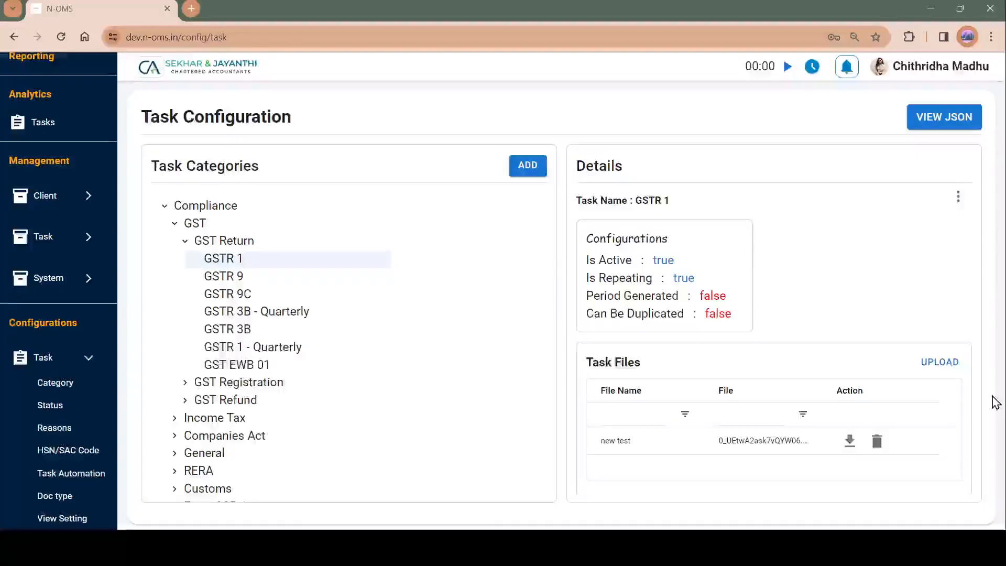
pyautogui.moveTo(995, 402); pyautogui.dragTo(990, 191)
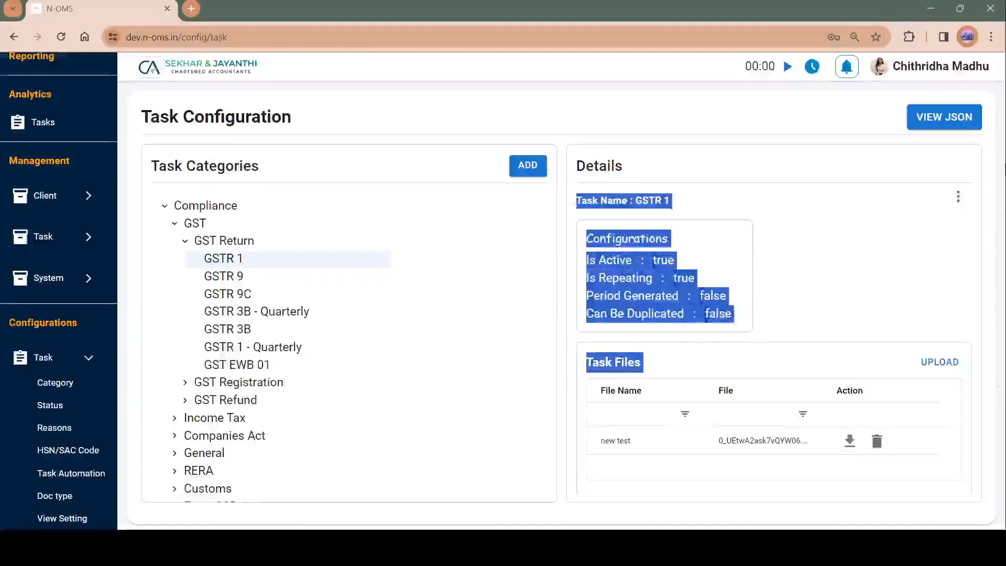
pyautogui.click(845, 321)
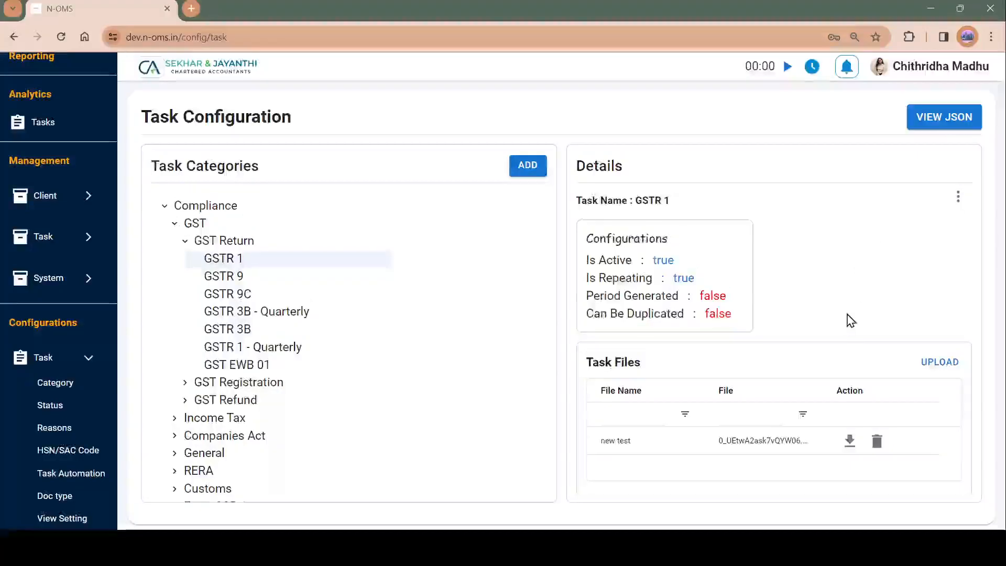
# - Open the generated periods of the GSTR 1 task and review the list into financial year 2024-25
pyautogui.click(958, 196)
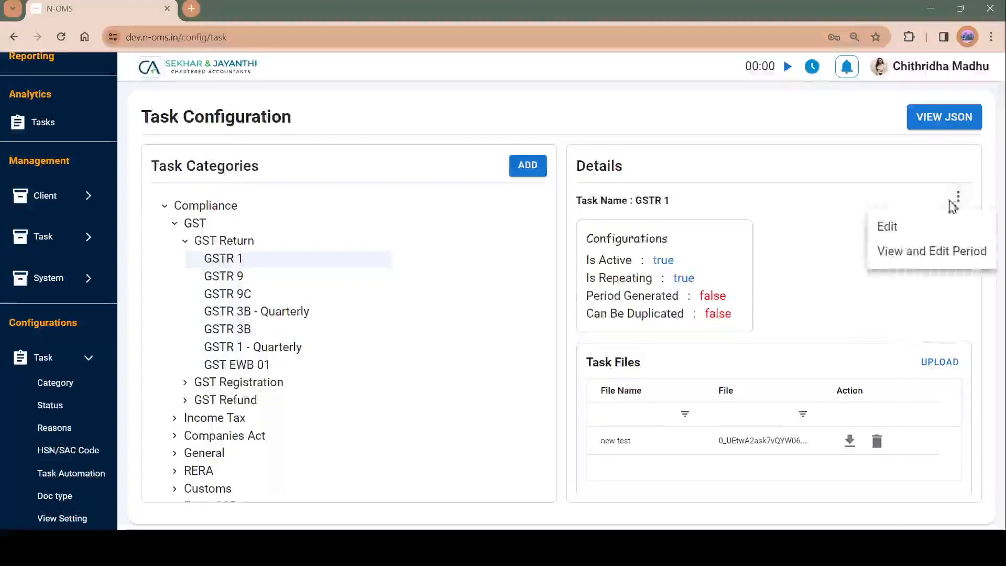
pyautogui.click(920, 257)
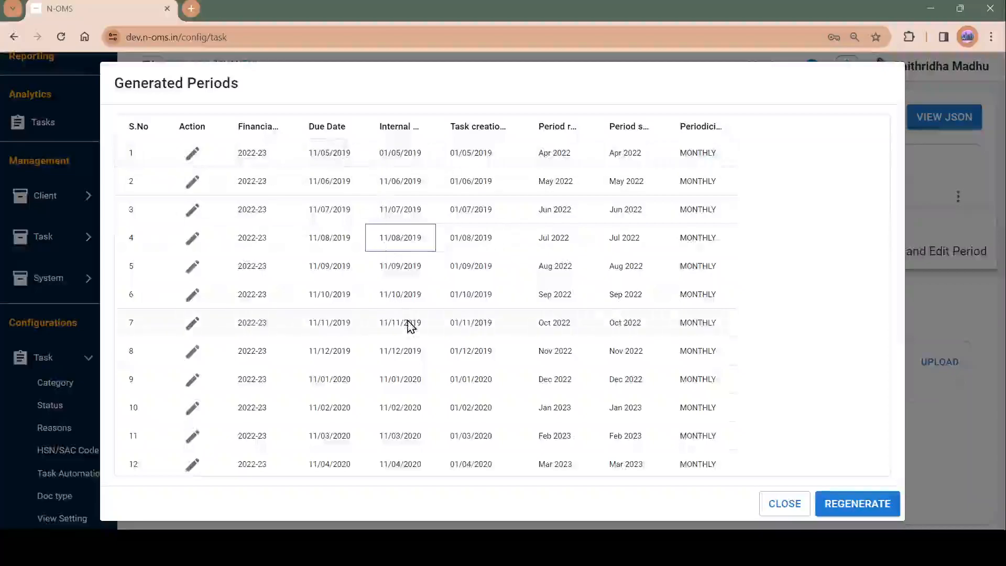
pyautogui.scroll(-6, 411, 326)
pyautogui.scroll(-5, 411, 325)
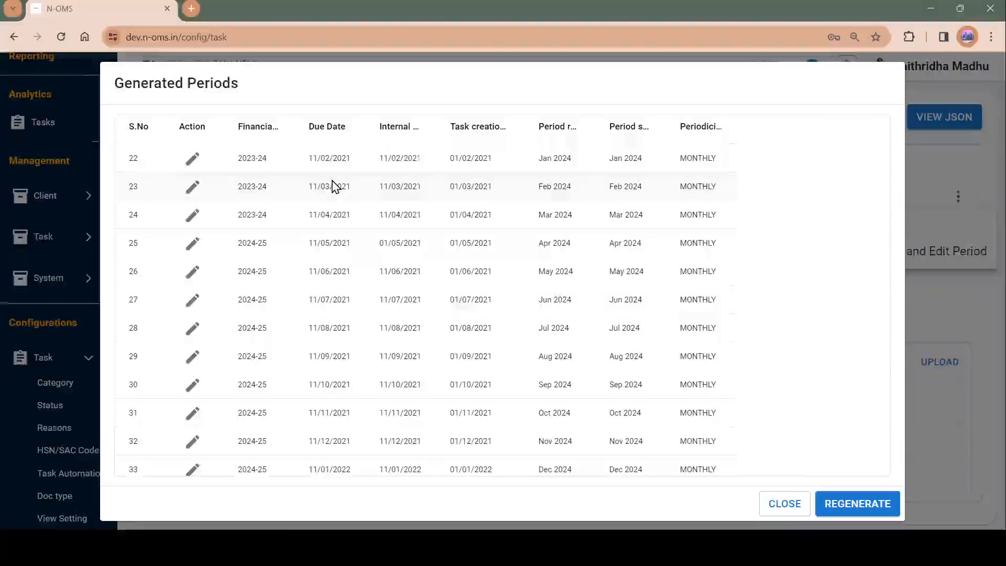
# - View the editable dates of the Jan 2024 period, leave them as they are and close the generated periods
pyautogui.click(197, 160)
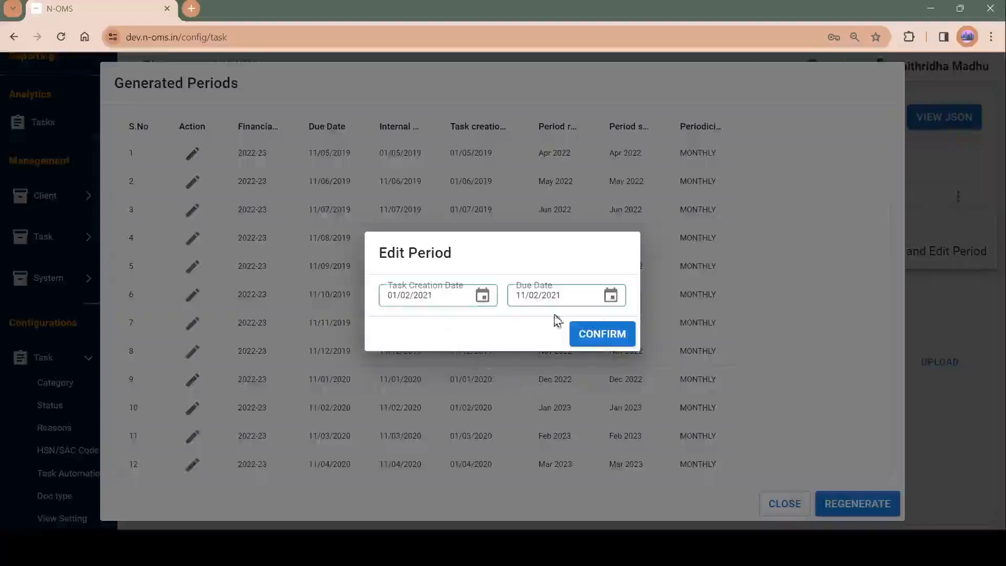
pyautogui.click(592, 397)
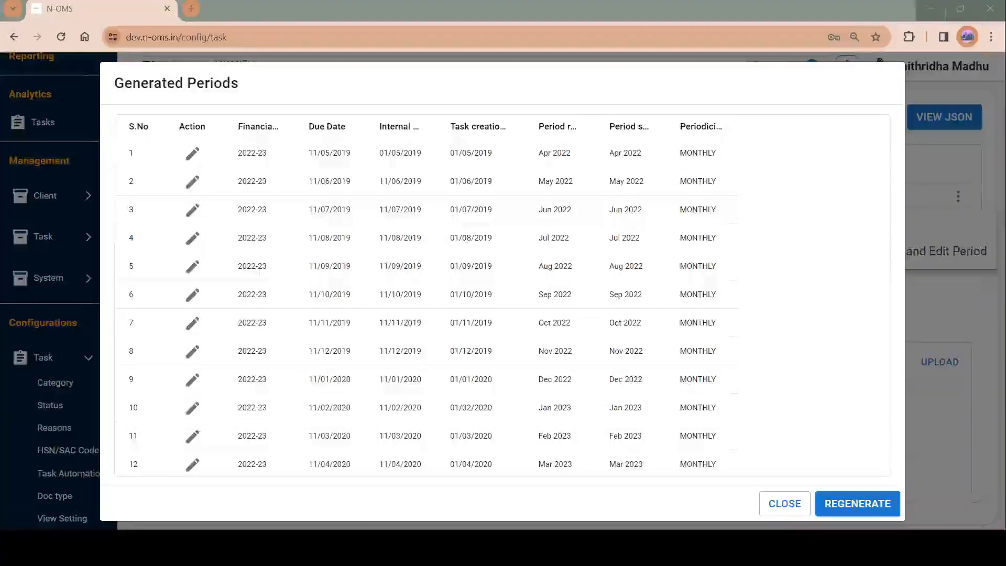
pyautogui.click(991, 398)
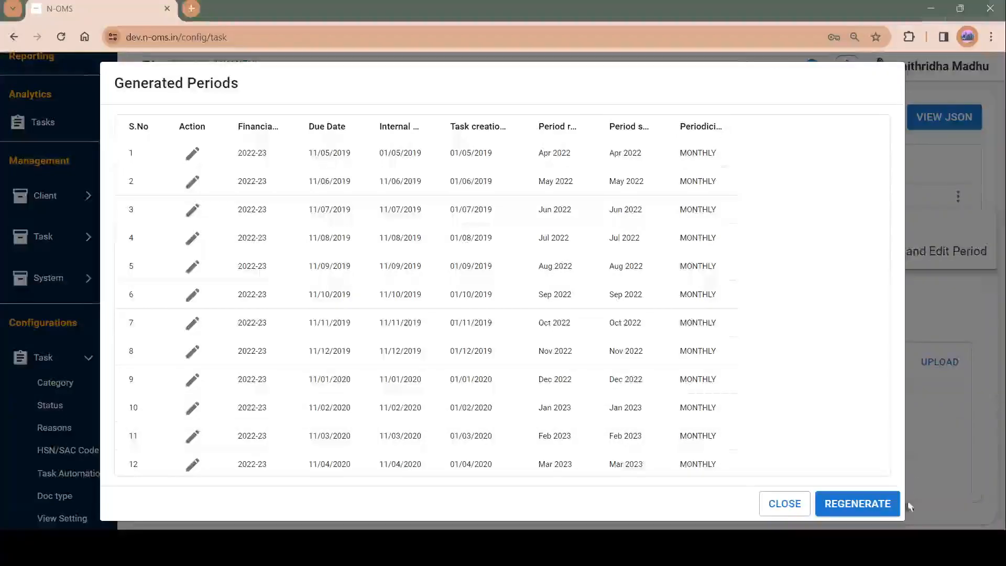
pyautogui.click(970, 366)
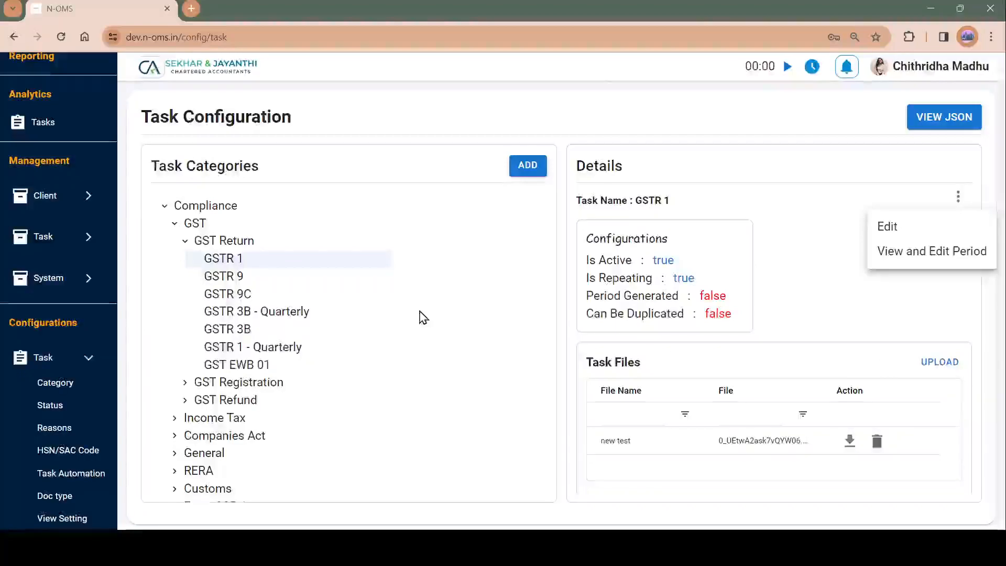
# - Add a root task category named Test_category and confirm adding it
pyautogui.click(530, 171)
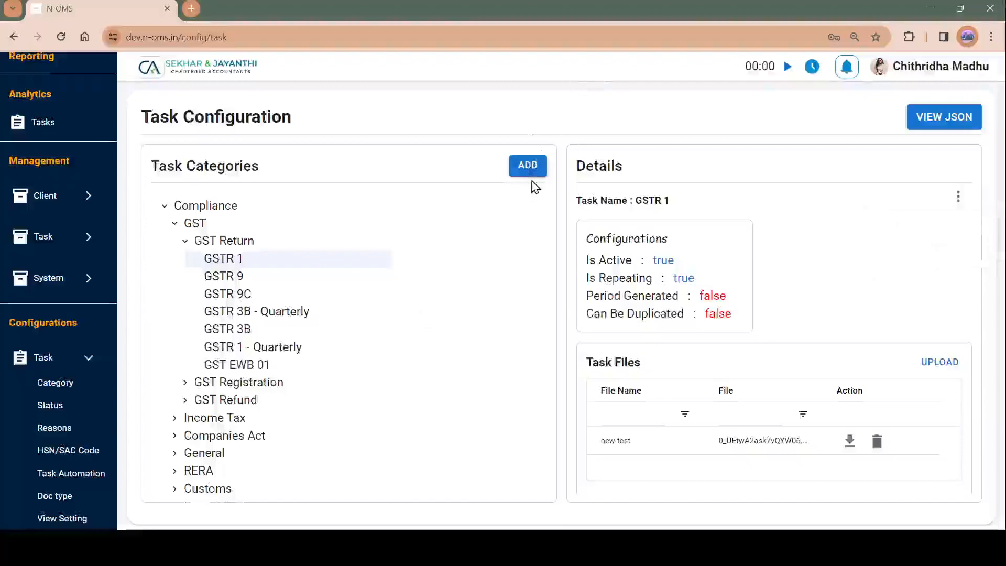
pyautogui.click(535, 173)
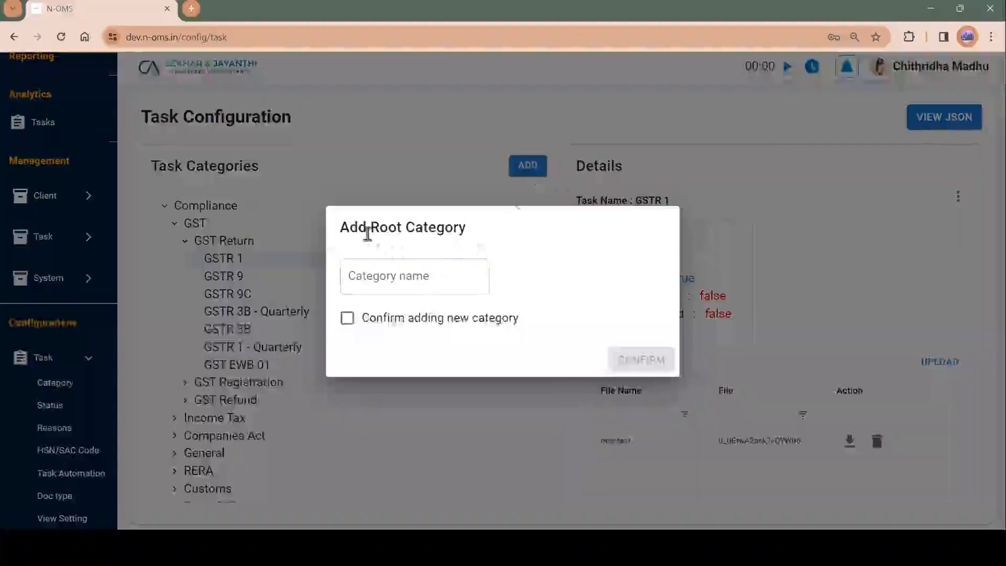
pyautogui.click(411, 277)
pyautogui.write('T')
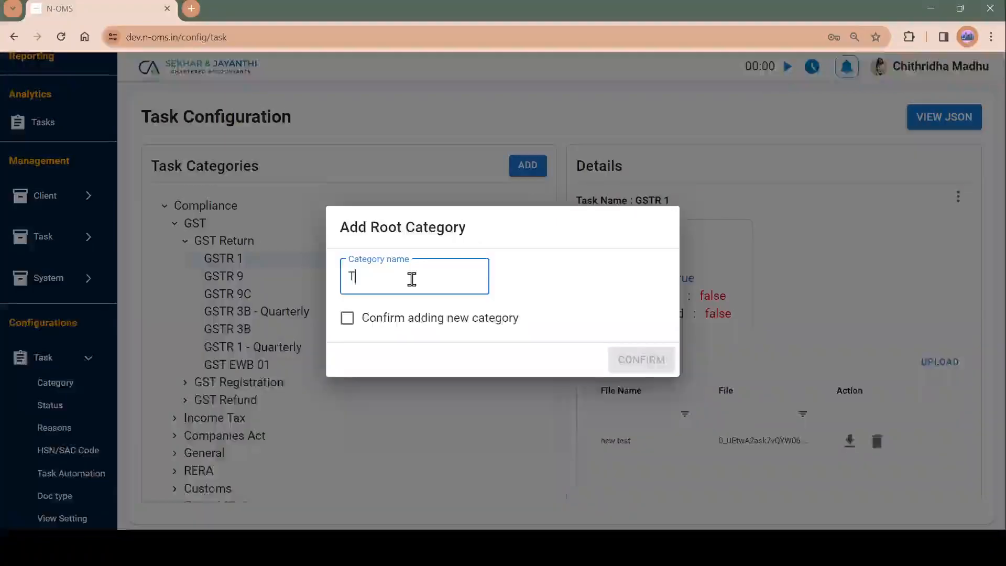
pyautogui.write('est_cate')
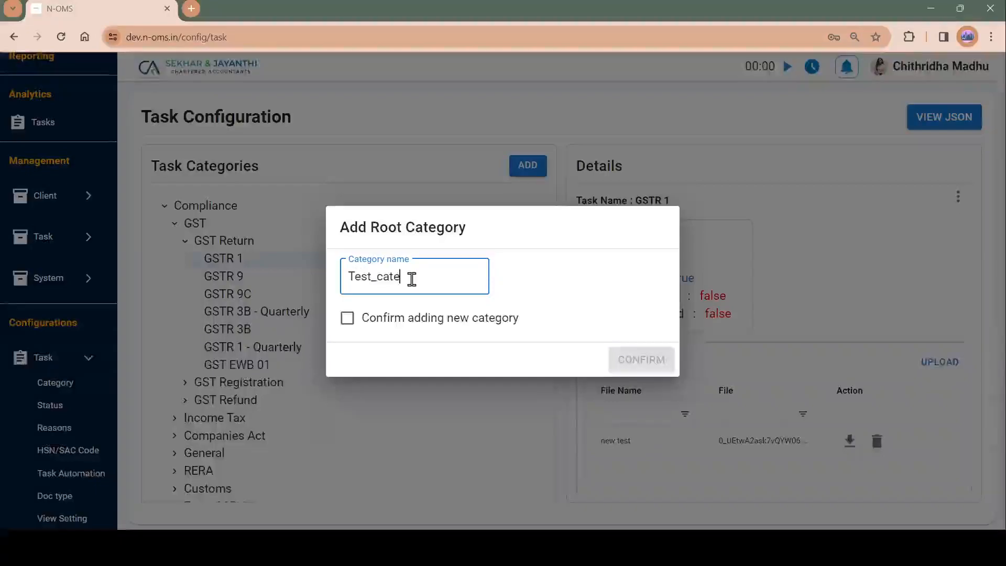
pyautogui.write('gory')
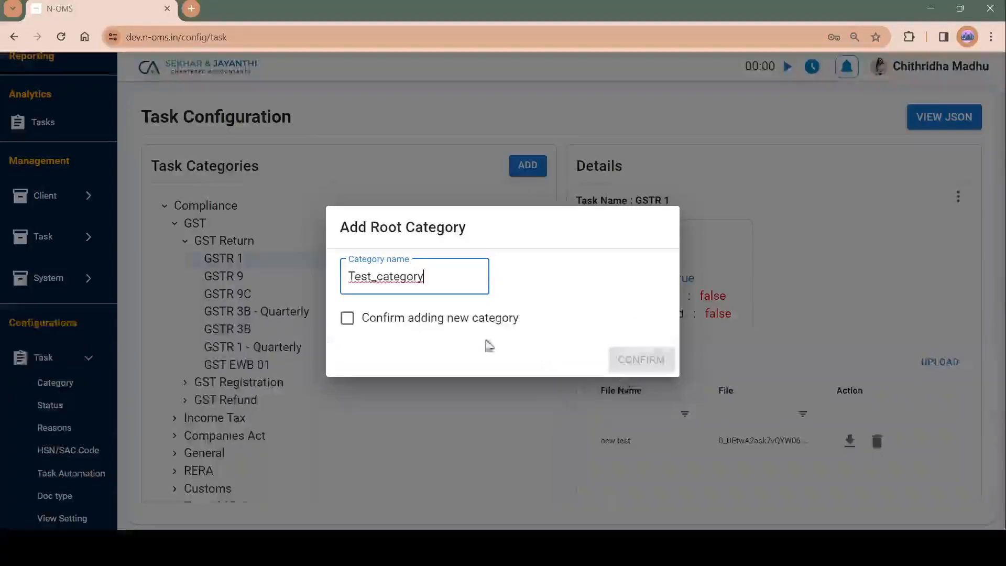
pyautogui.click(347, 319)
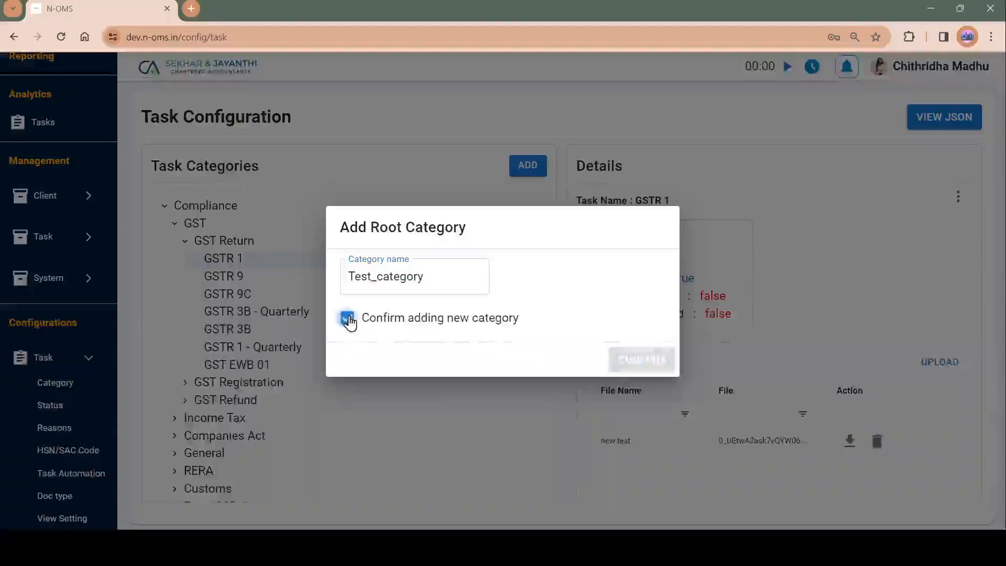
pyautogui.click(650, 365)
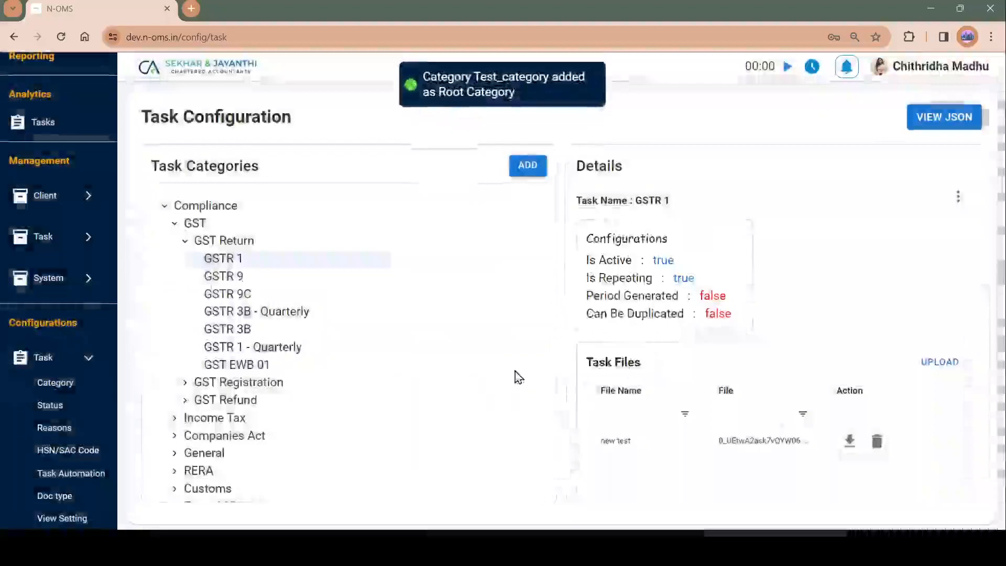
# - Start a new task under Test_category and name it Income Return
pyautogui.scroll(-4, 519, 372)
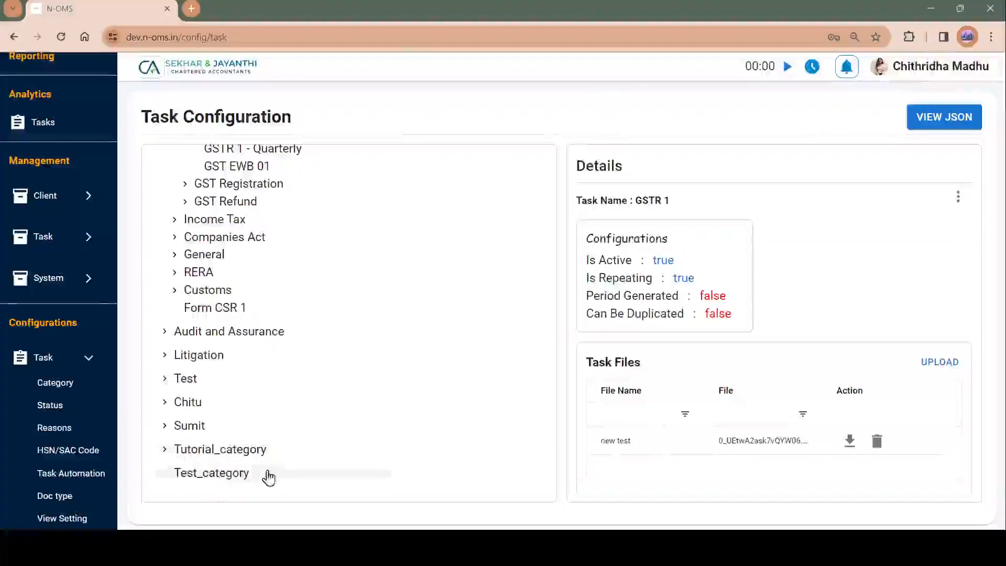
pyautogui.click(237, 480)
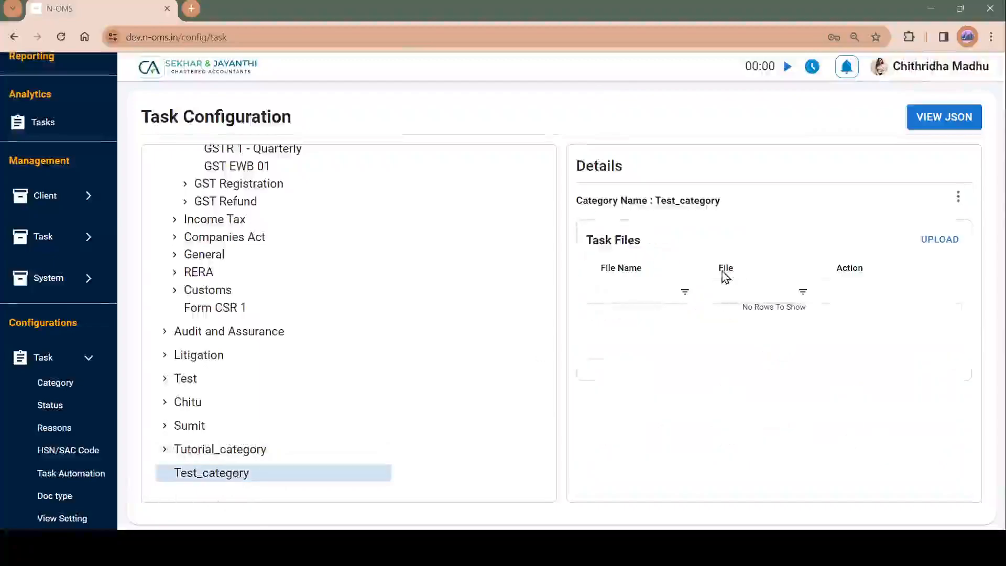
pyautogui.click(961, 200)
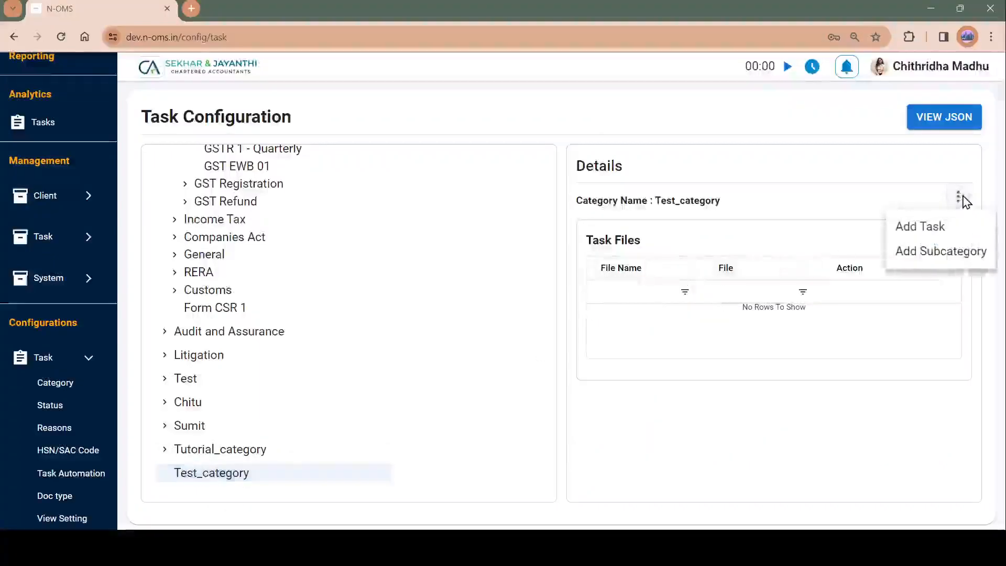
pyautogui.click(930, 233)
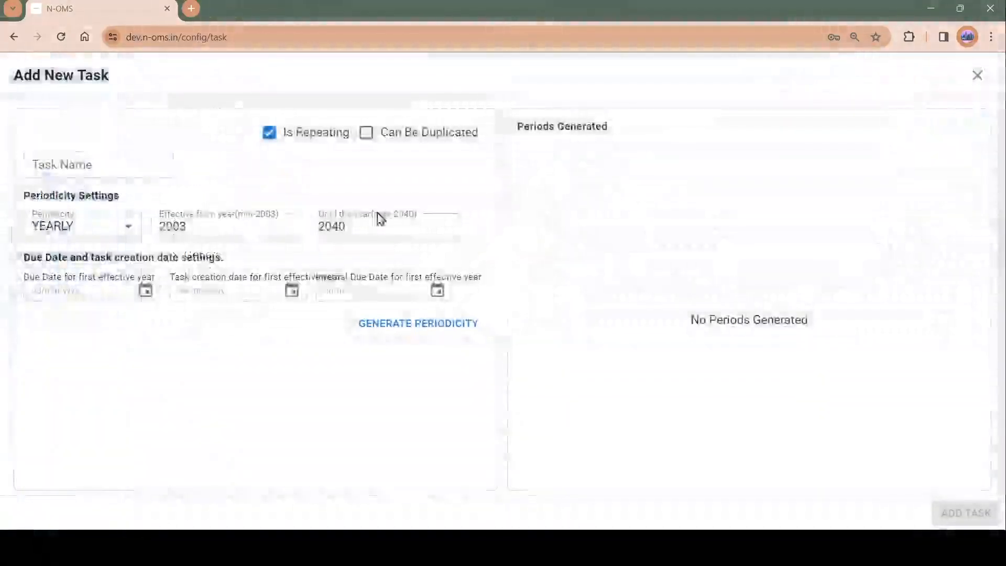
pyautogui.click(112, 170)
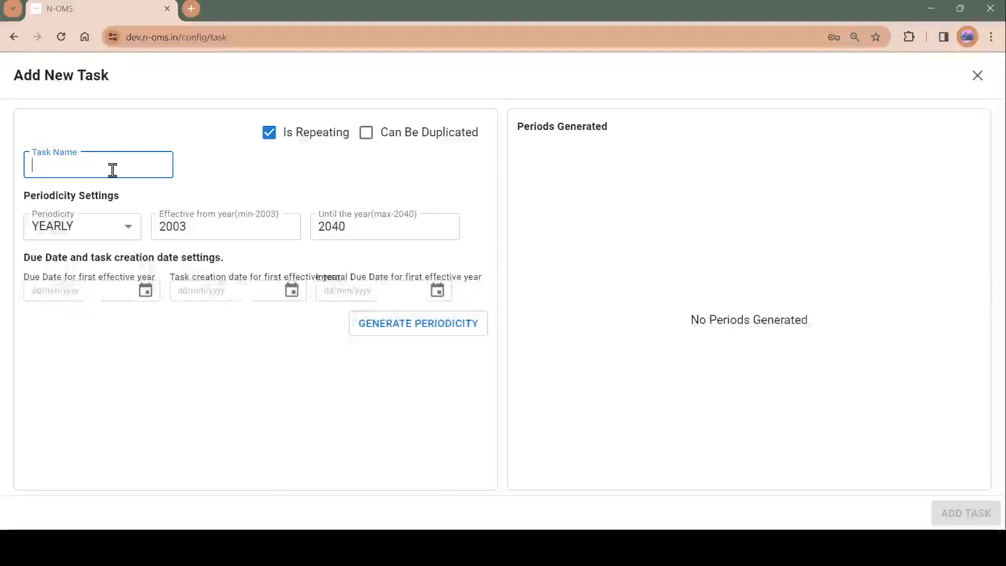
pyautogui.write('I')
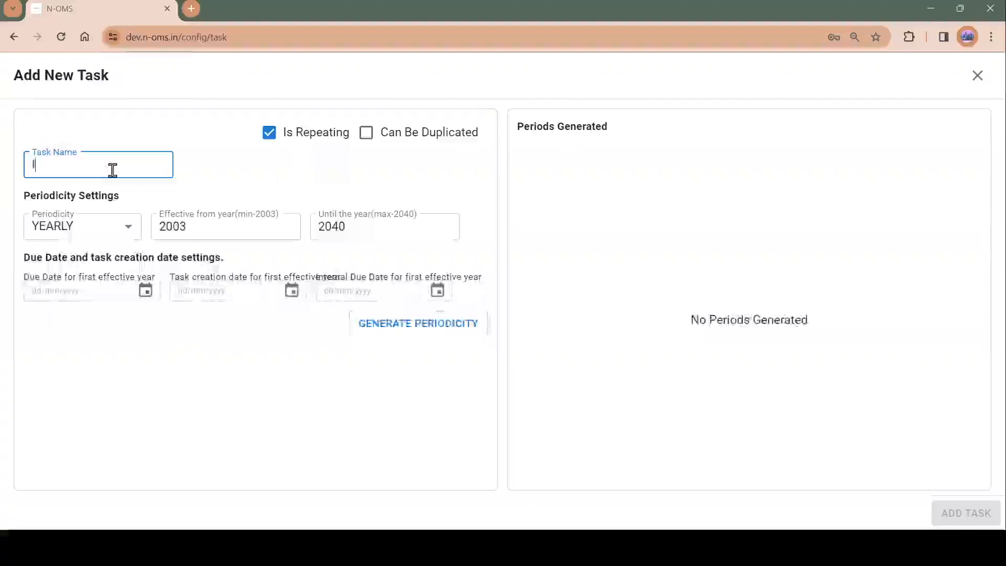
pyautogui.write('ncome')
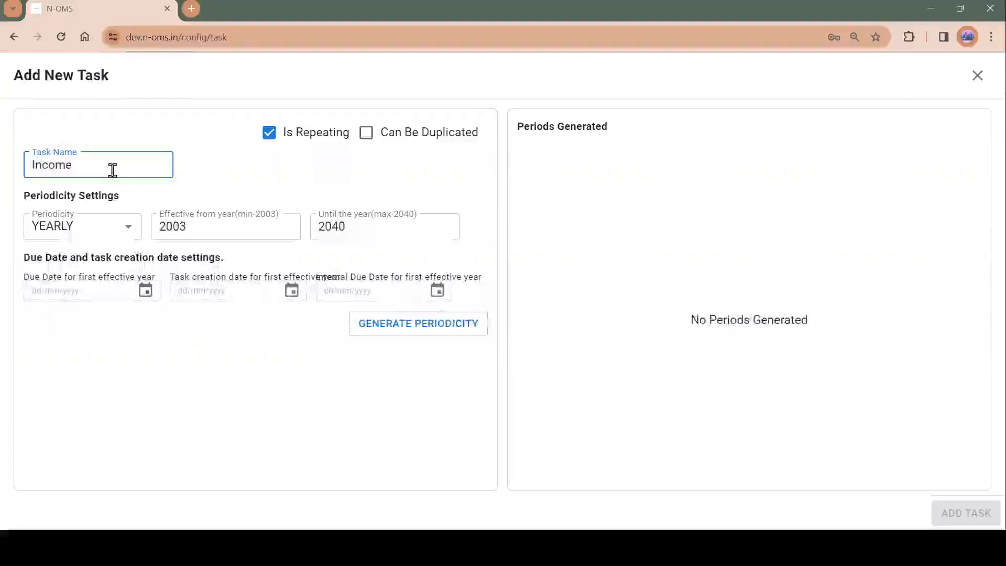
pyautogui.write(' Ret')
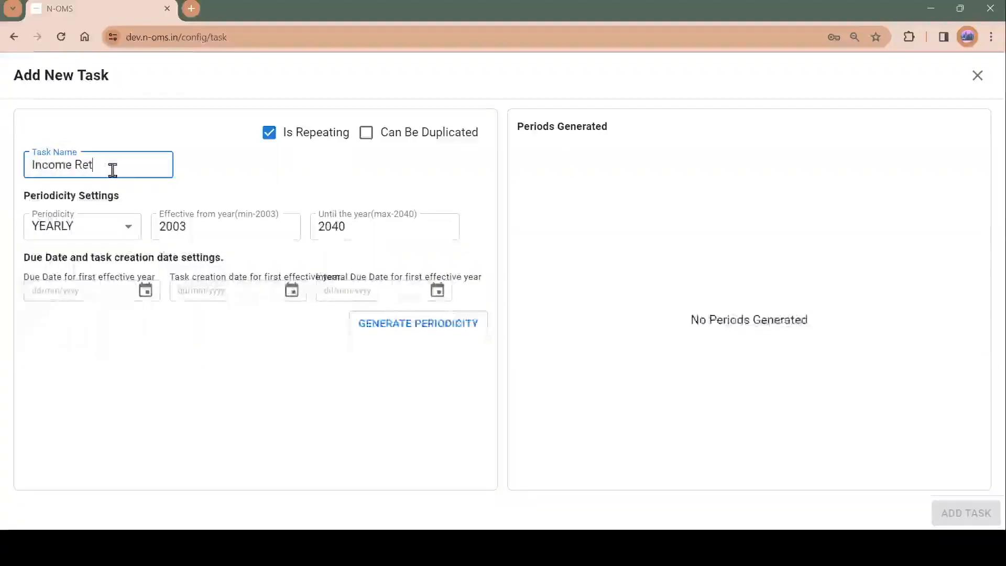
pyautogui.write('urn')
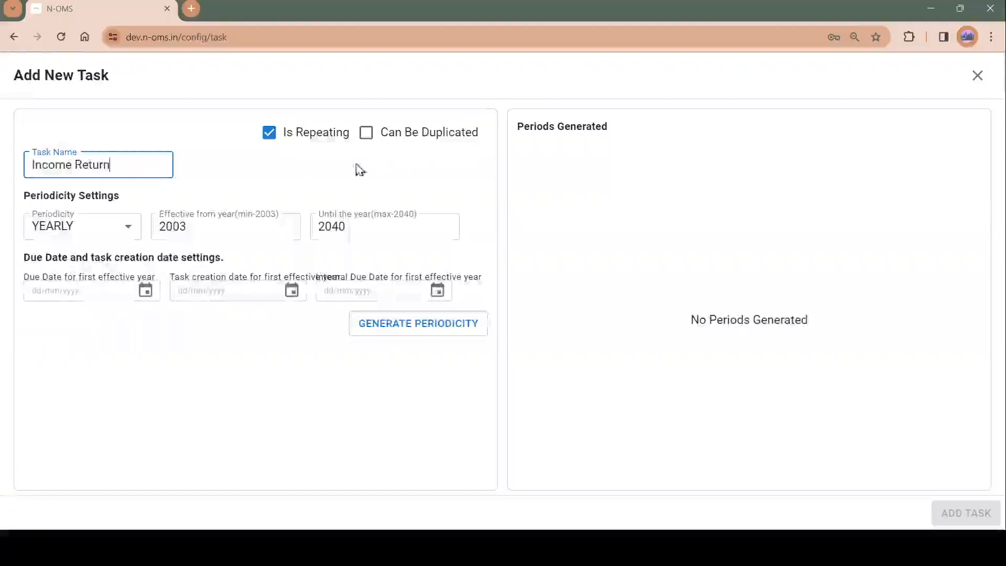
# - Set the year from which the new task's yearly periodicity takes effect to 2021
pyautogui.click(90, 290)
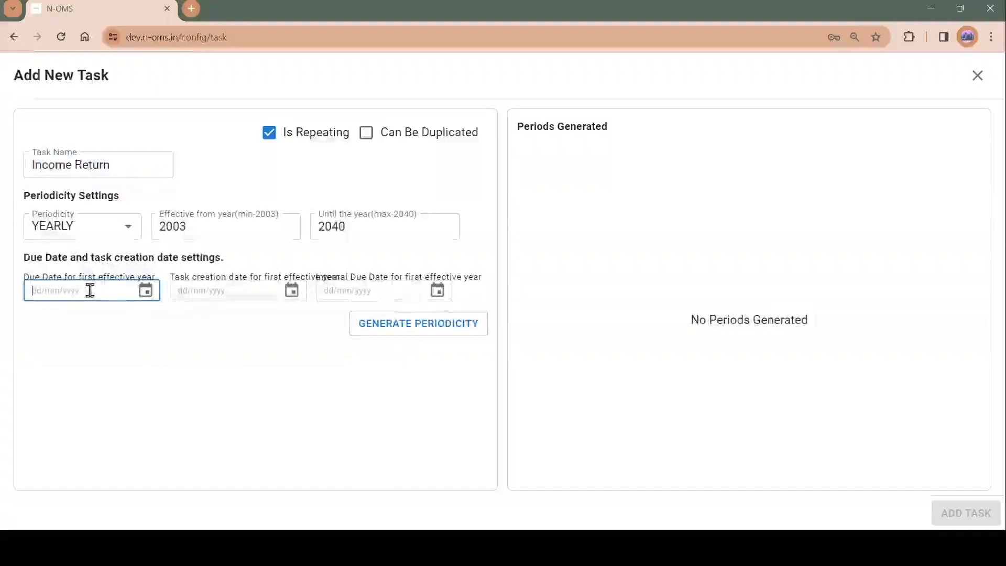
pyautogui.click(210, 229)
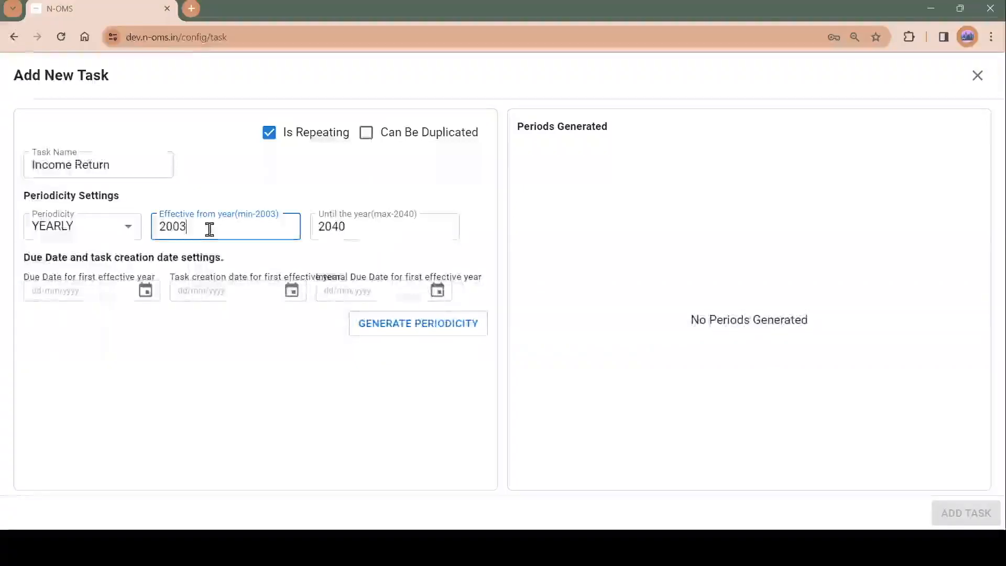
pyautogui.press('BackSpace')
pyautogui.press('BackSpace')
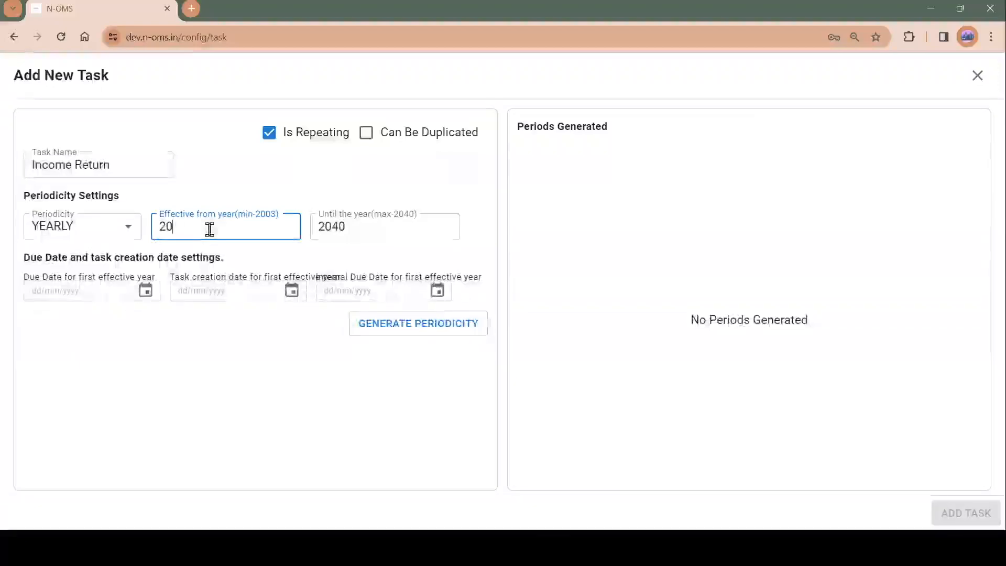
pyautogui.click(358, 233)
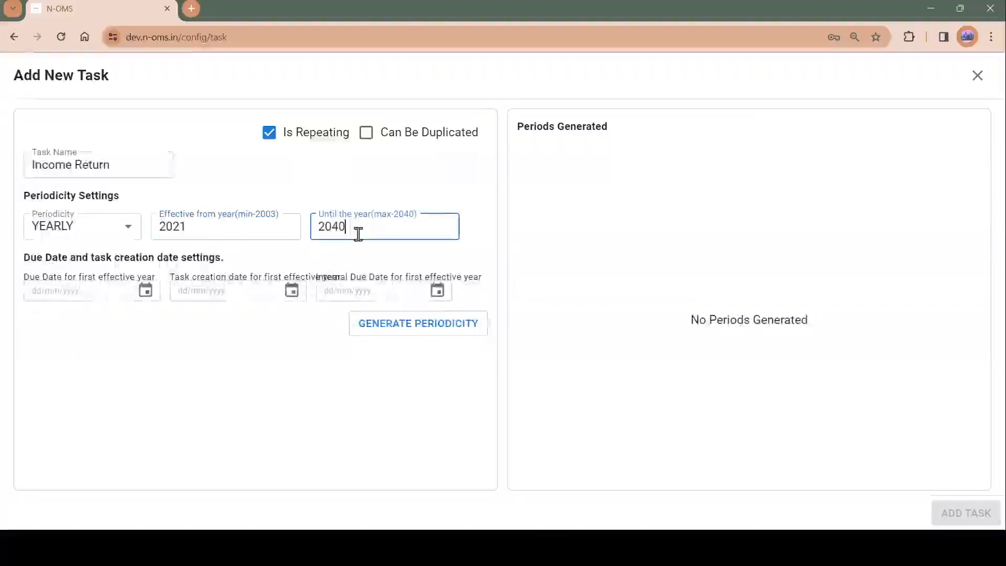
# - Set the yearly periodicity's end year to 2025 and the due date for the first effective year to 10/04/2022
pyautogui.press('BackSpace')
pyautogui.press('BackSpace')
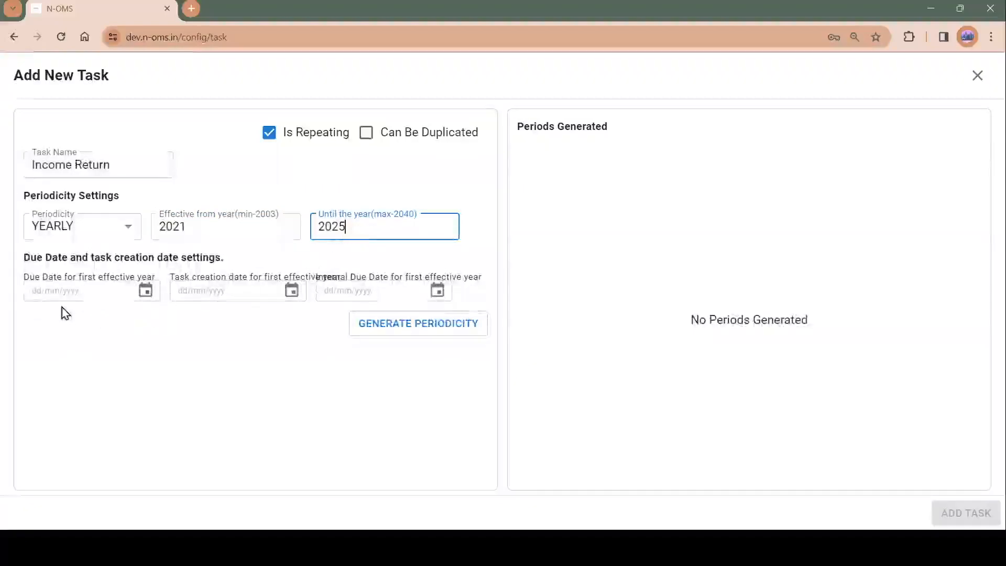
pyautogui.click(85, 292)
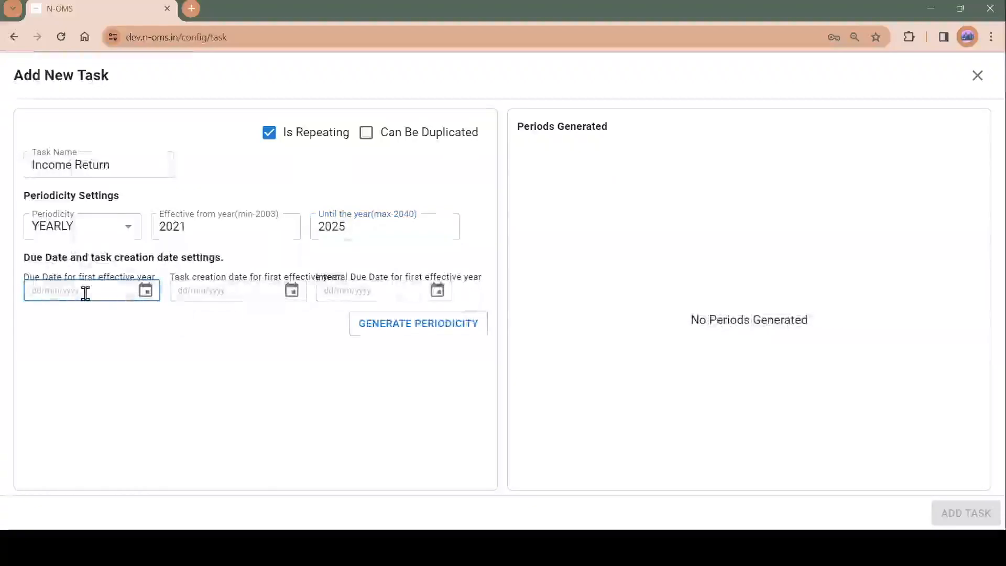
pyautogui.write('10/')
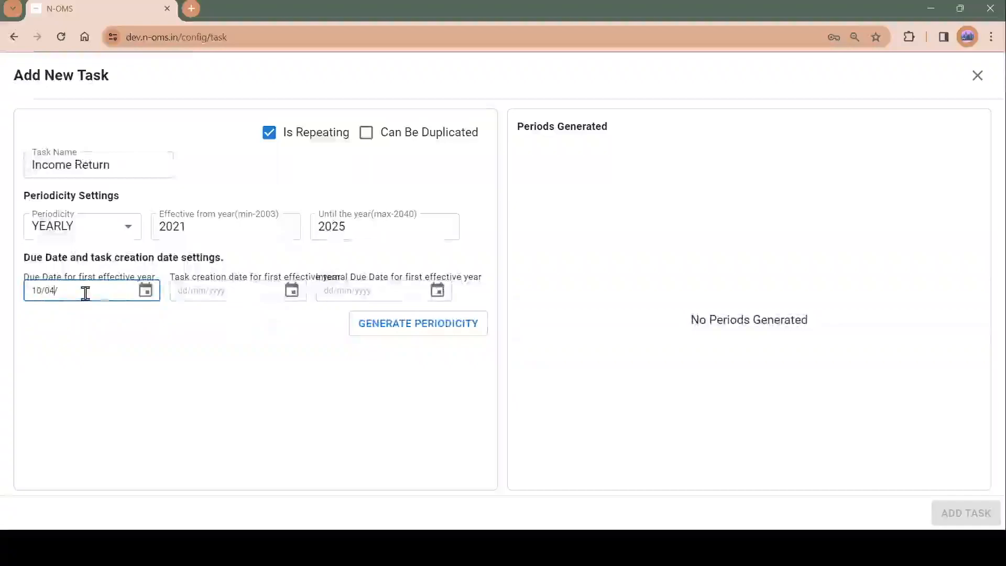
pyautogui.write('04/20')
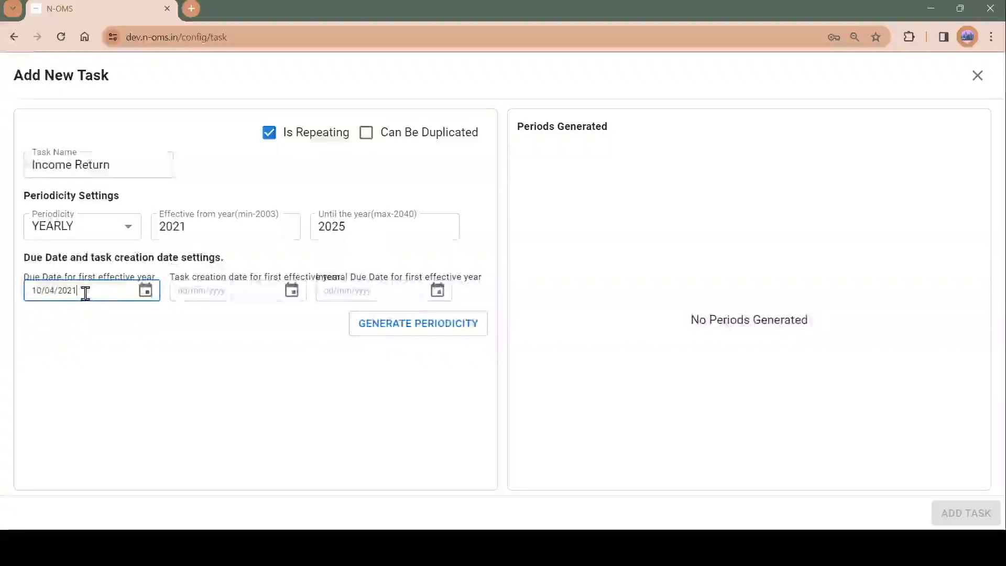
pyautogui.write('21')
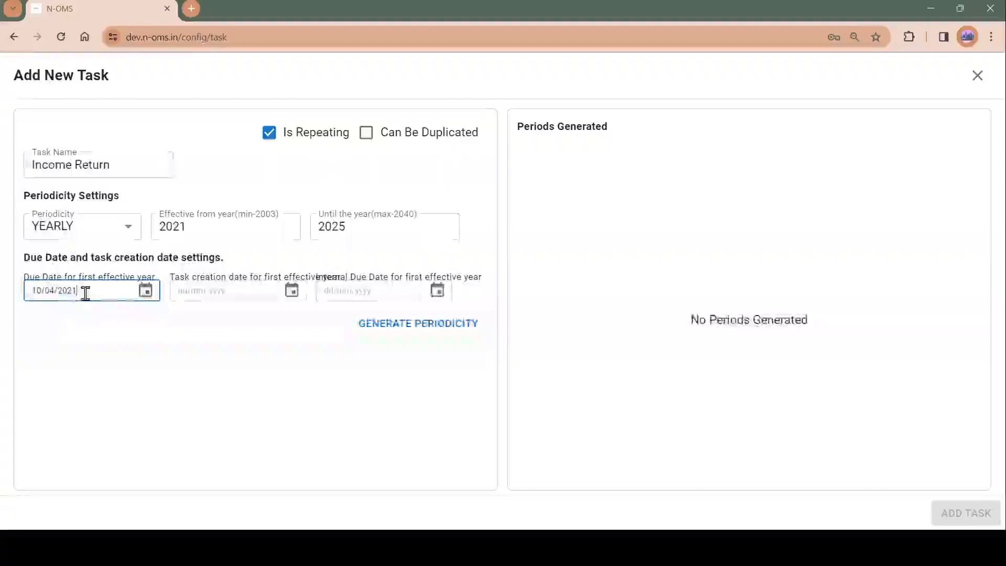
pyautogui.click(228, 290)
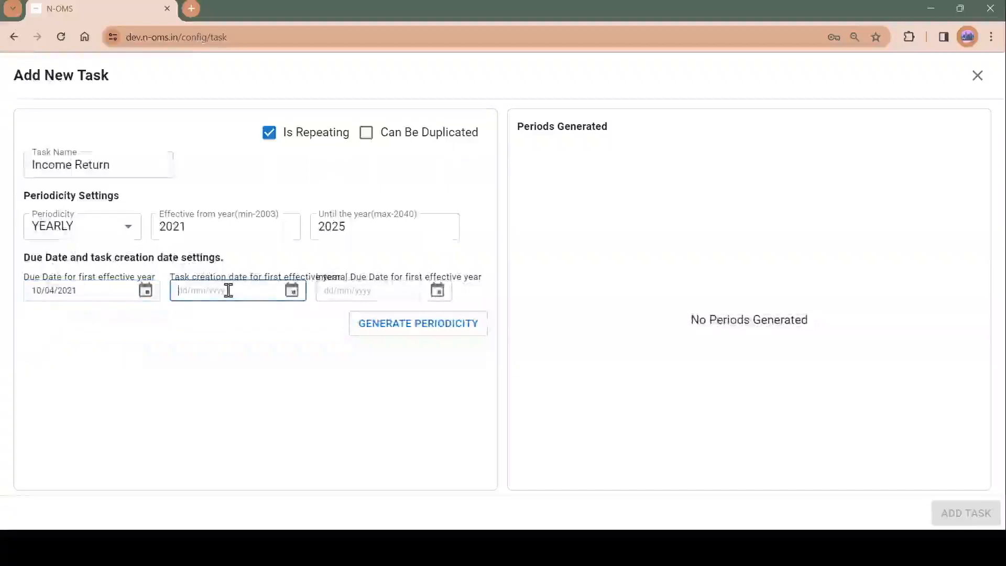
pyautogui.click(108, 294)
pyautogui.write('2022')
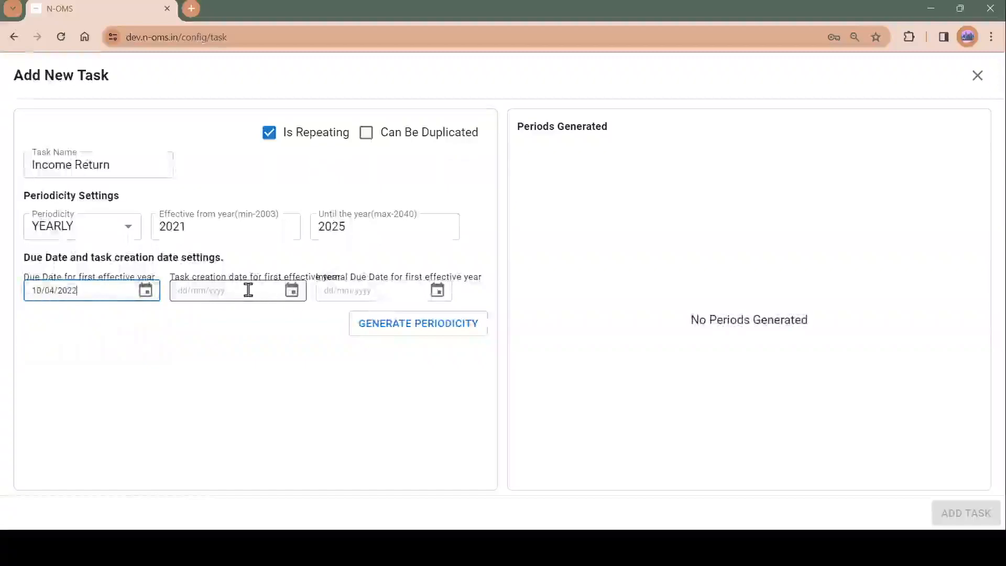
# - Set the task creation date for the first effective year to 05/04/2022
pyautogui.click(249, 289)
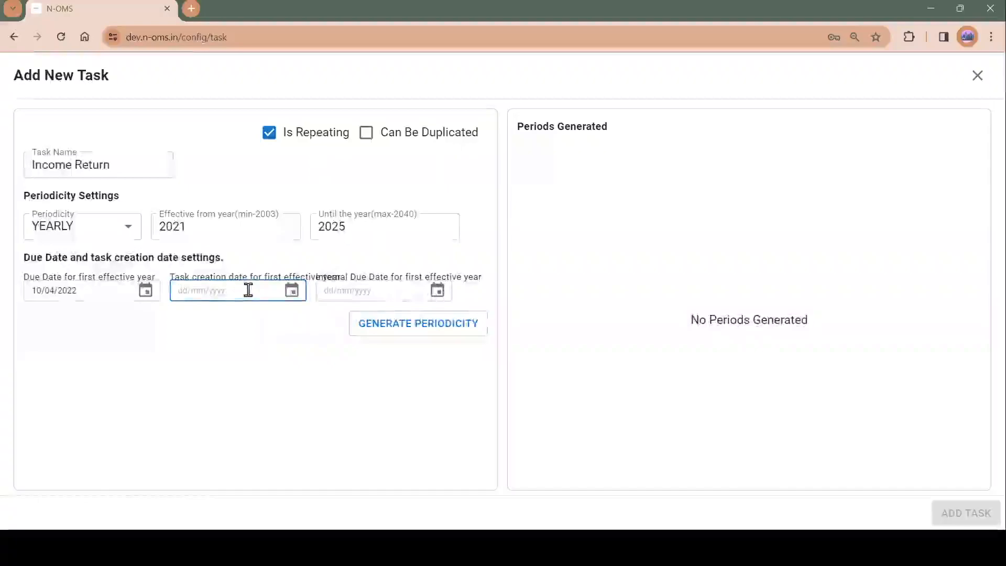
pyautogui.write('10/')
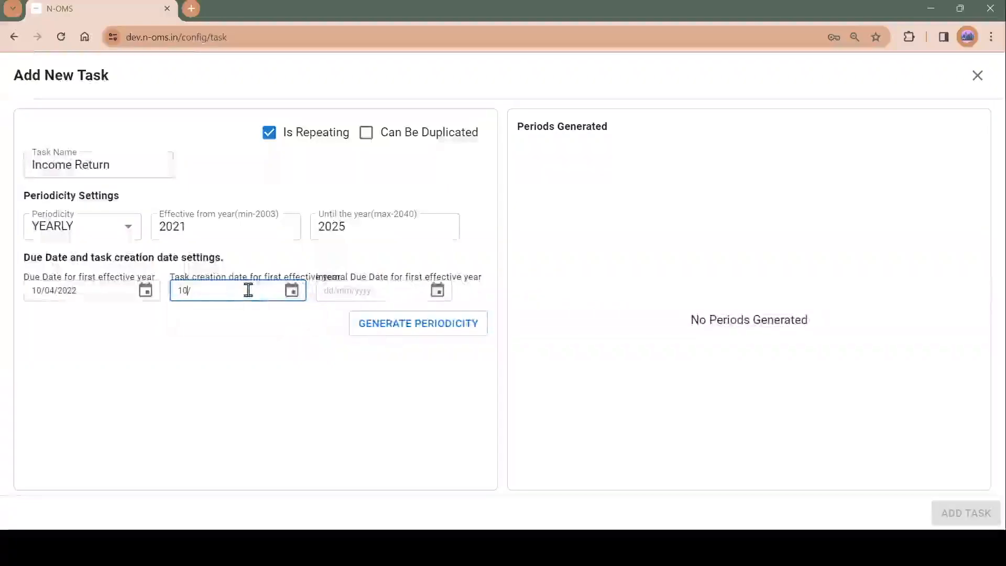
pyautogui.press('BackSpace')
pyautogui.write('50')
pyautogui.press('BackSpace')
pyautogui.press('BackSpace')
pyautogui.write('05/04/')
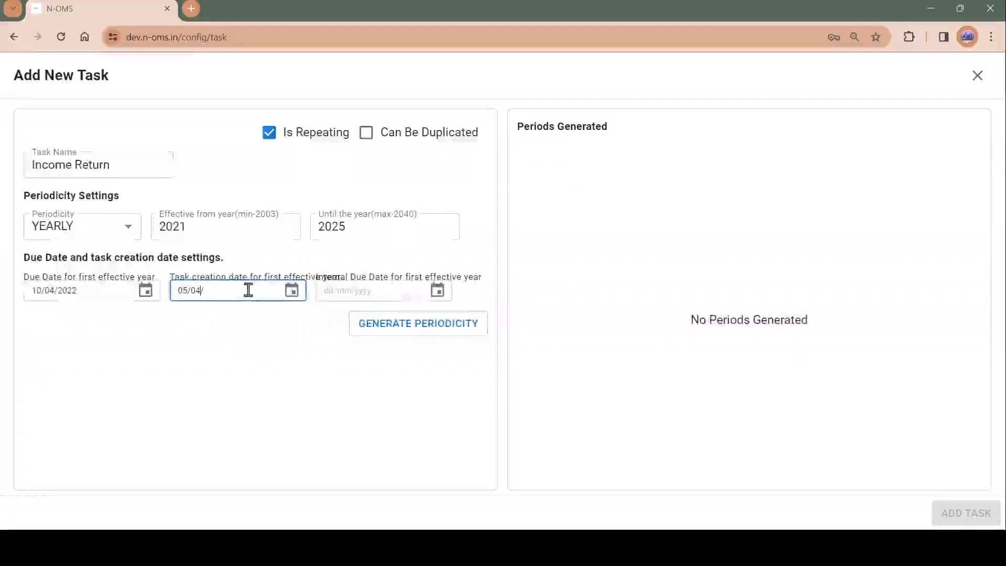
pyautogui.write('2022')
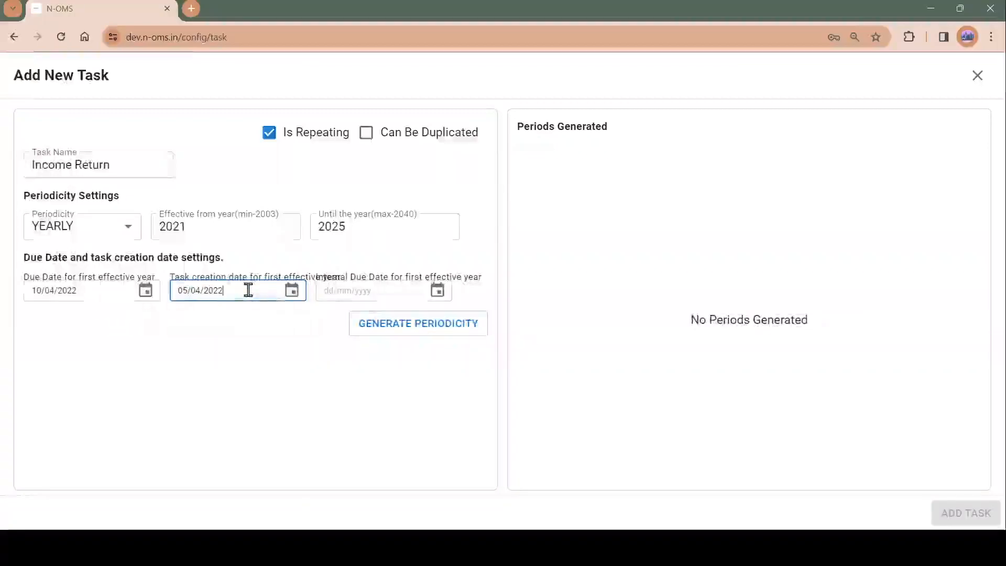
# - Set the internal due date for the first effective year to 08/04/2022 and generate the periodicity
pyautogui.click(382, 288)
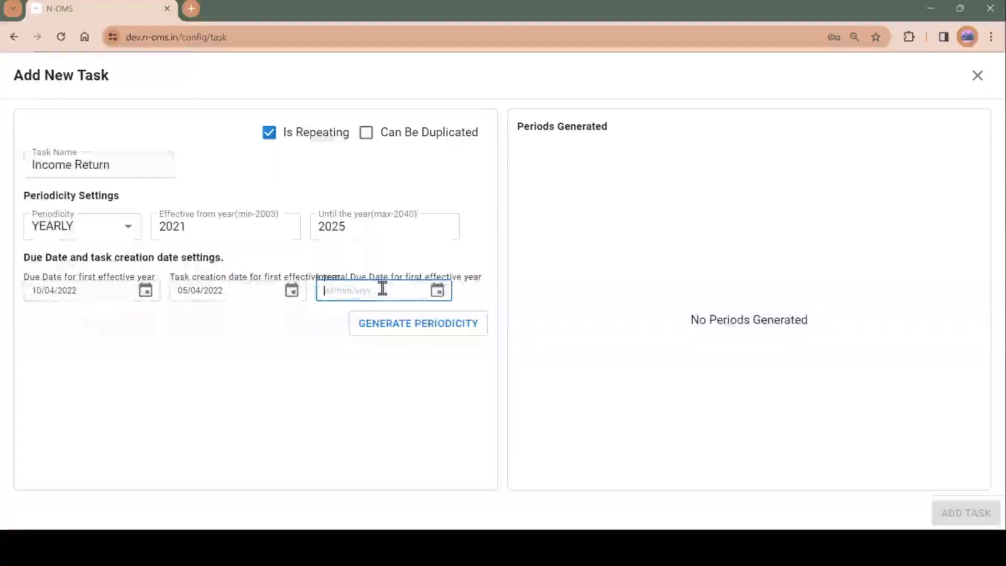
pyautogui.write('08/04/')
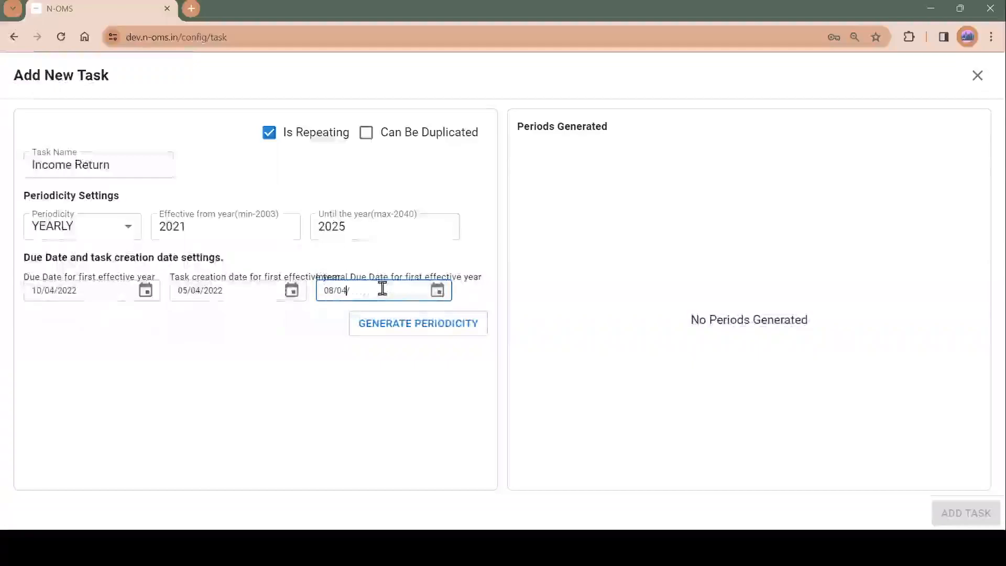
pyautogui.write('2022')
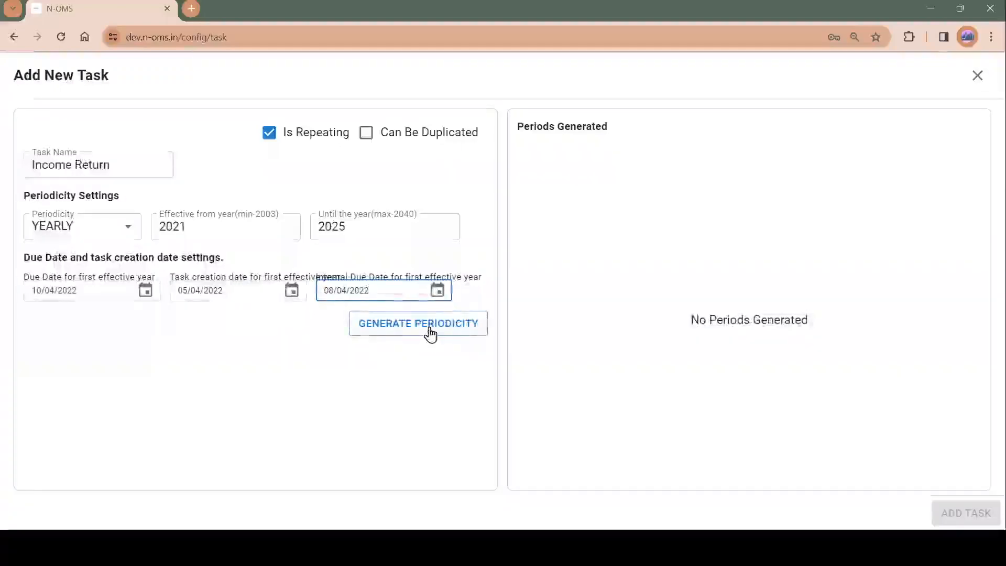
pyautogui.click(429, 334)
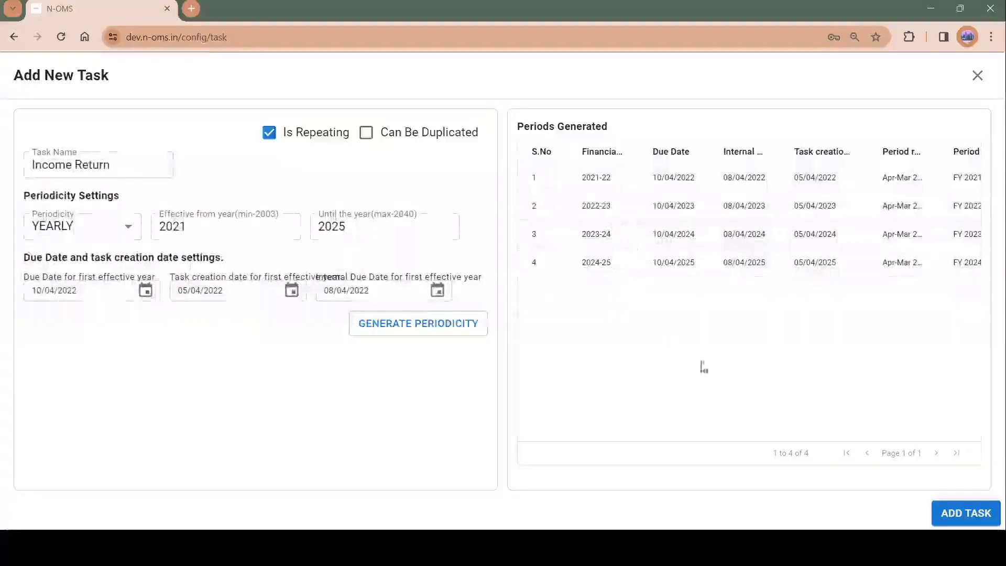
# - Add the Income Return task with one default assignee and one default reviewer, confirming its creation under Test_category
pyautogui.click(987, 523)
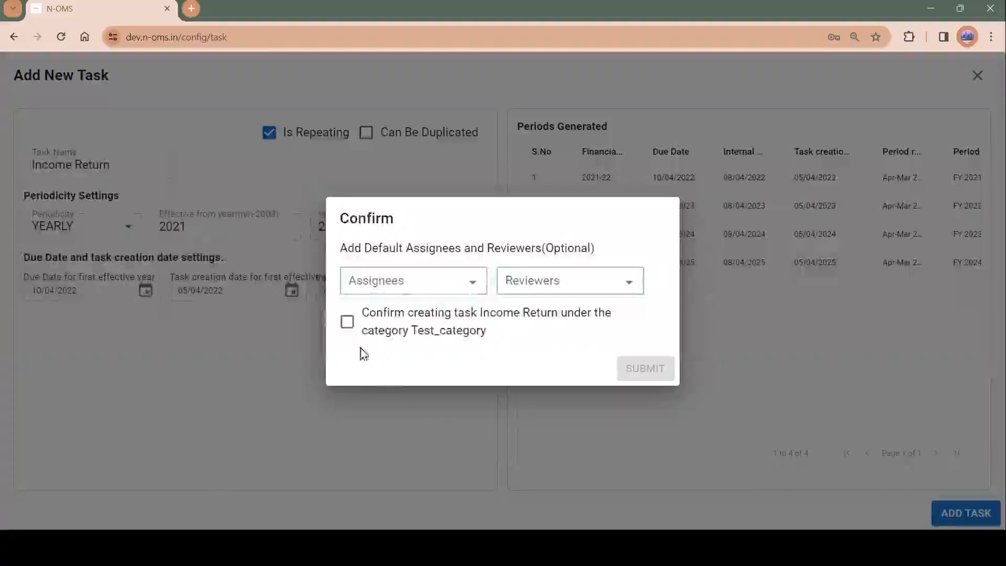
pyautogui.click(347, 324)
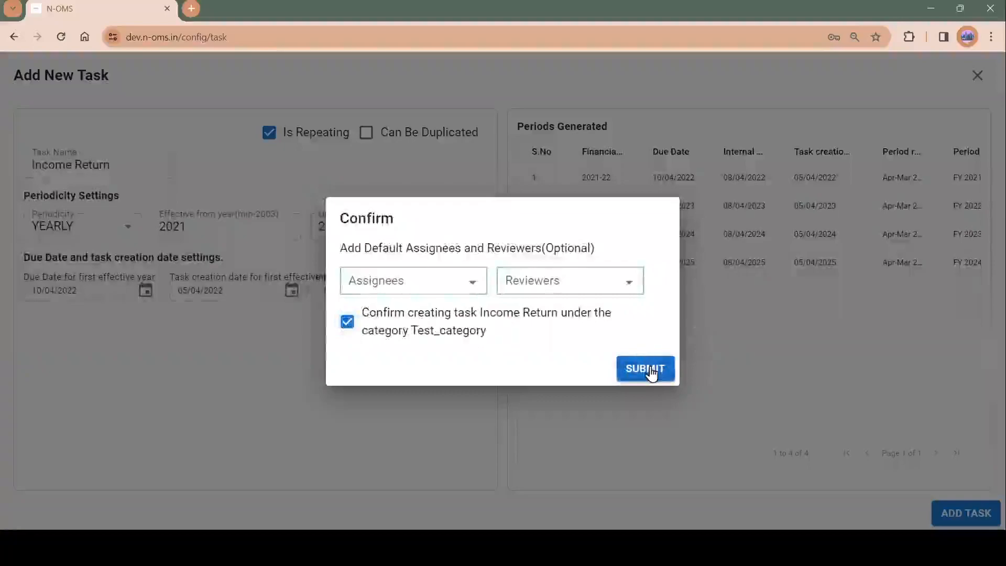
pyautogui.click(393, 279)
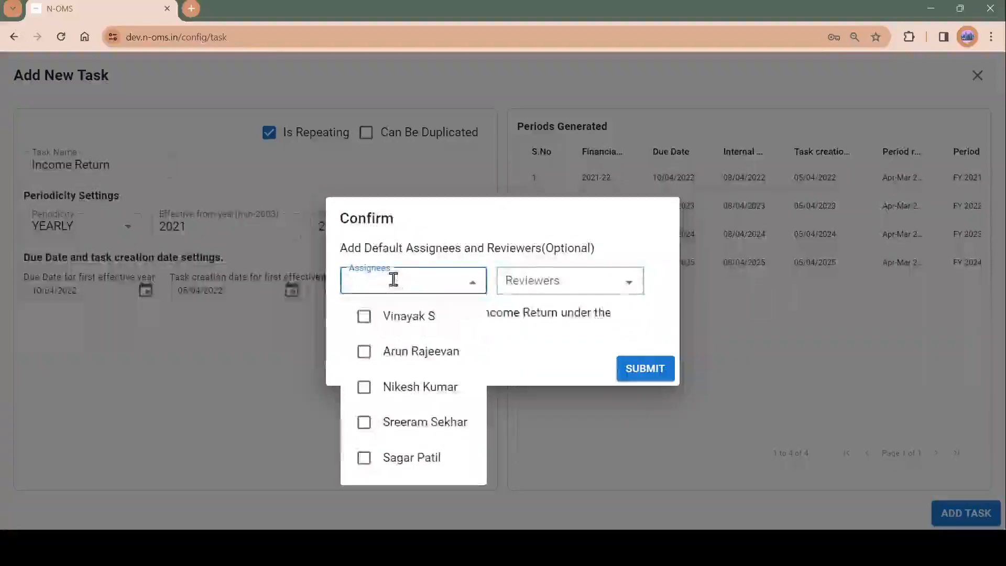
pyautogui.write('ch')
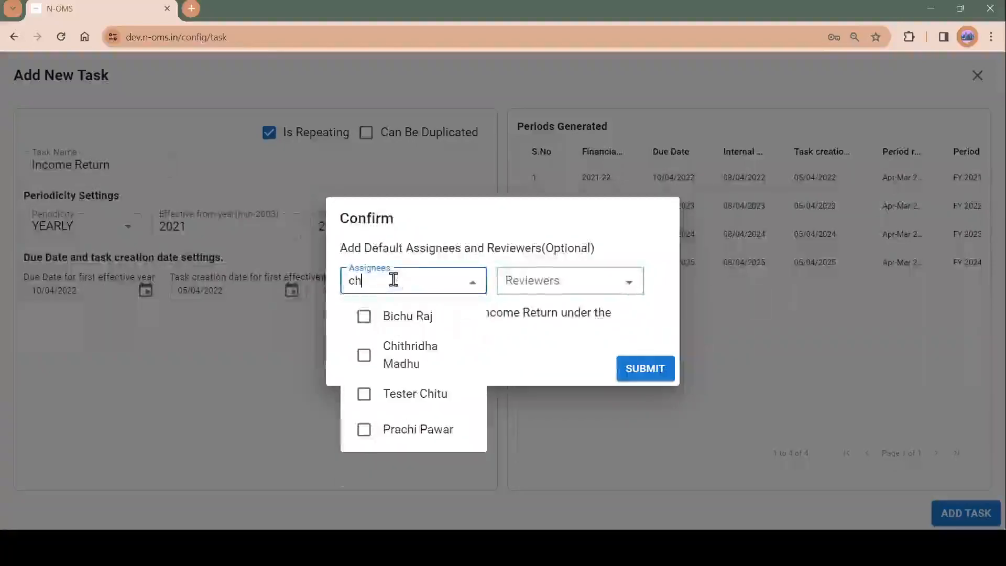
pyautogui.click(418, 353)
pyautogui.click(576, 284)
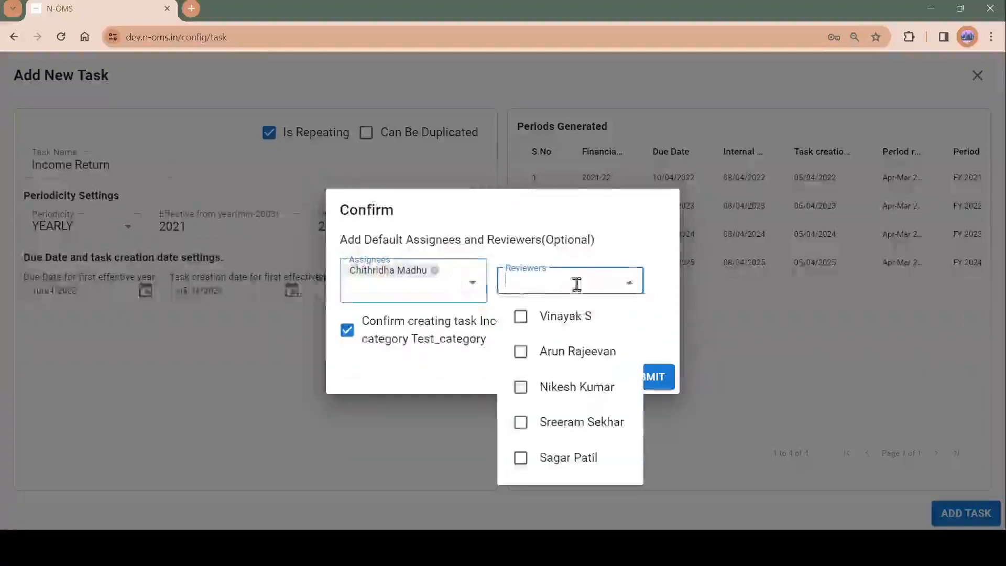
pyautogui.click(570, 355)
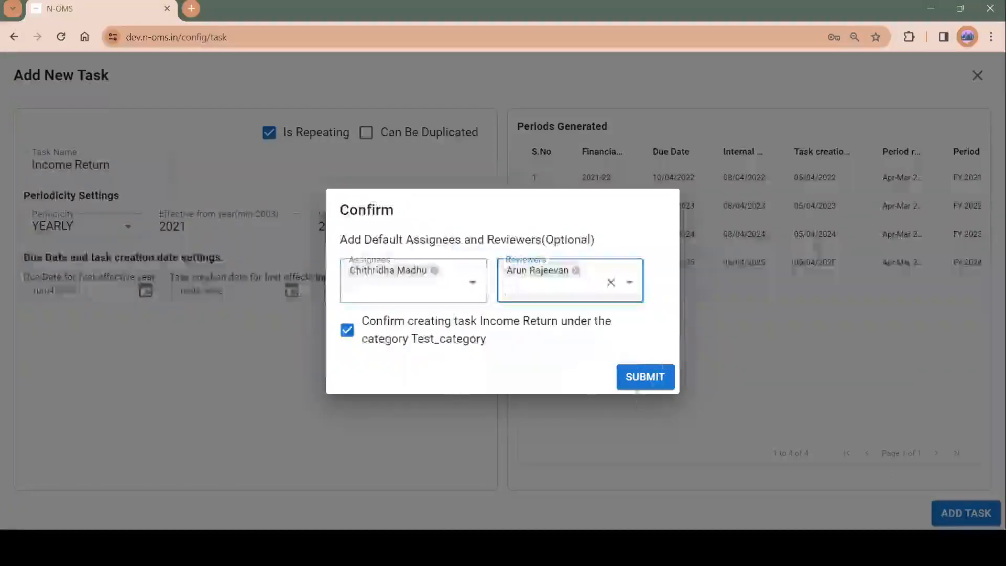
pyautogui.click(647, 381)
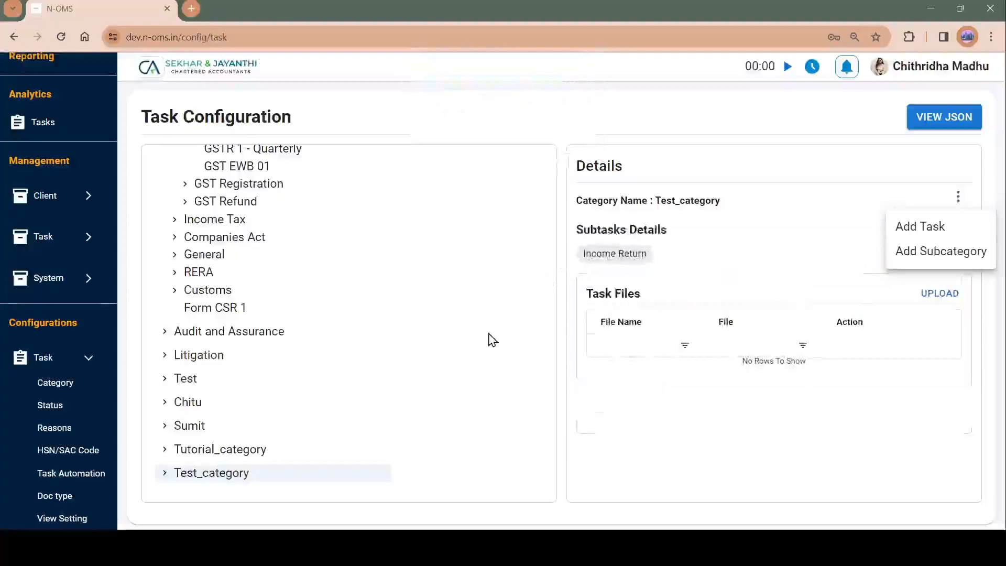
# - Expand Test_category in the category tree to view the tasks it contains
pyautogui.click(165, 481)
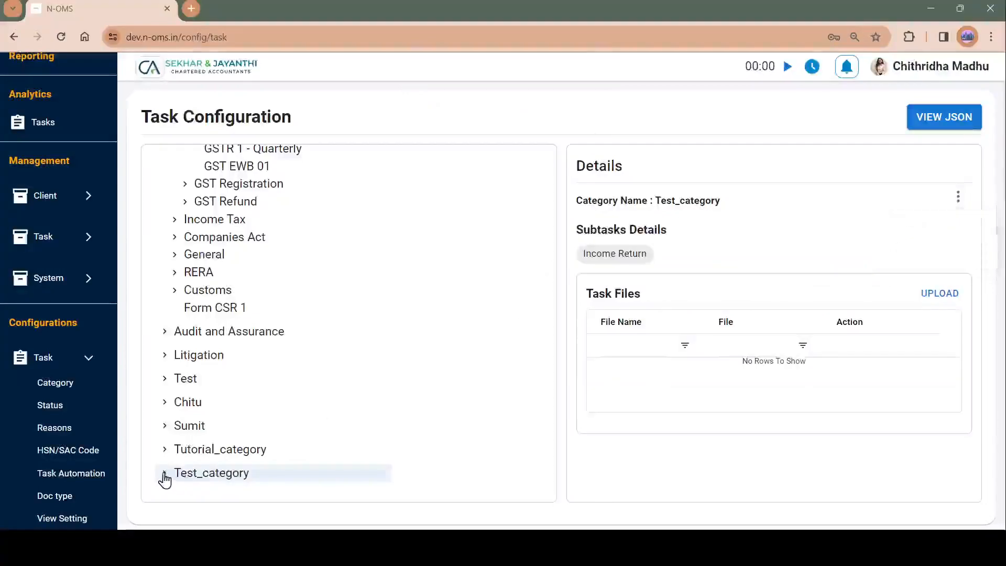
pyautogui.click(164, 480)
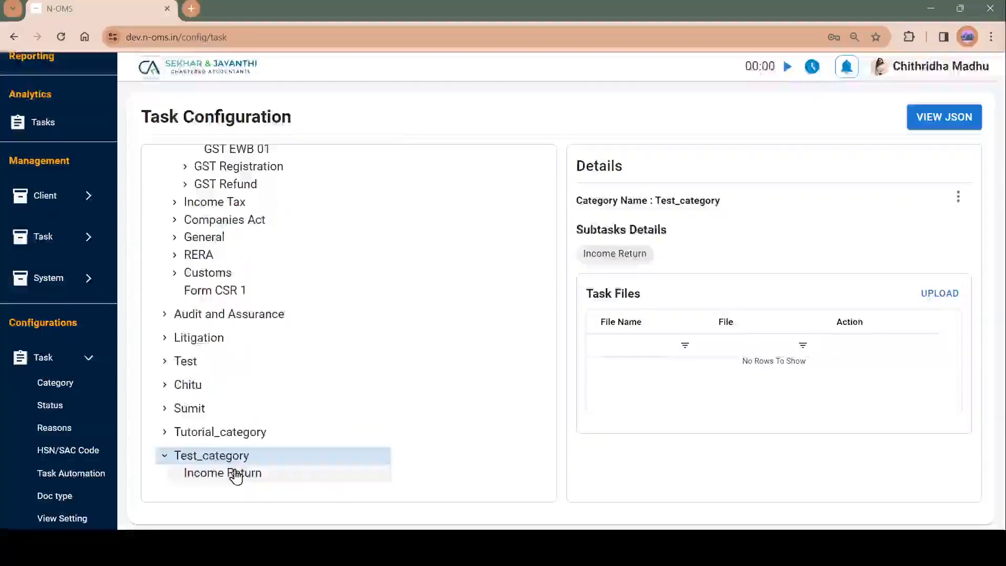
pyautogui.scroll(4, 236, 476)
pyautogui.scroll(-4, 236, 476)
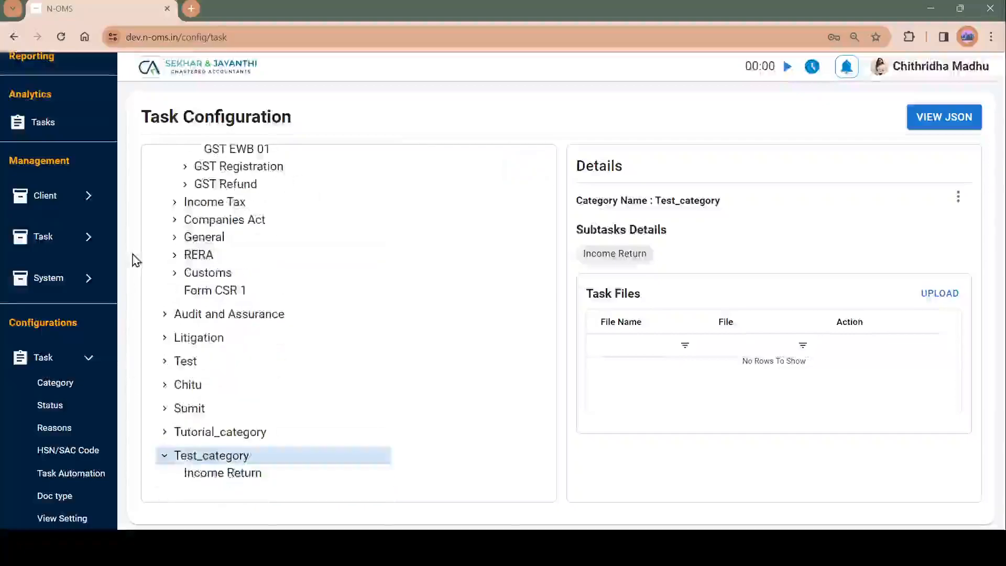
# - Open the task list and choose Client 1 and the Income Return task for a new task entry
pyautogui.scroll(5, 50, 217)
pyautogui.scroll(2, 49, 217)
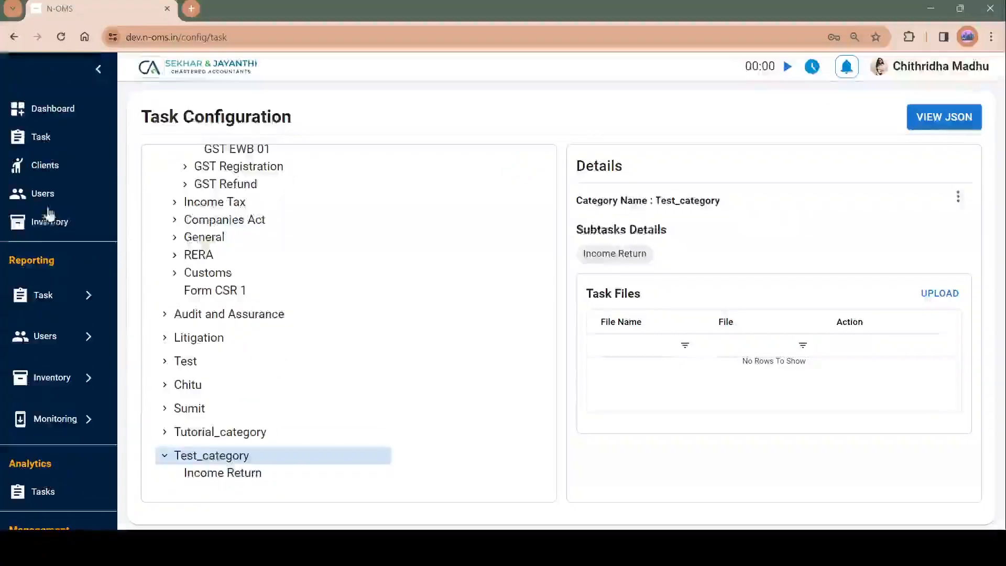
pyautogui.click(47, 136)
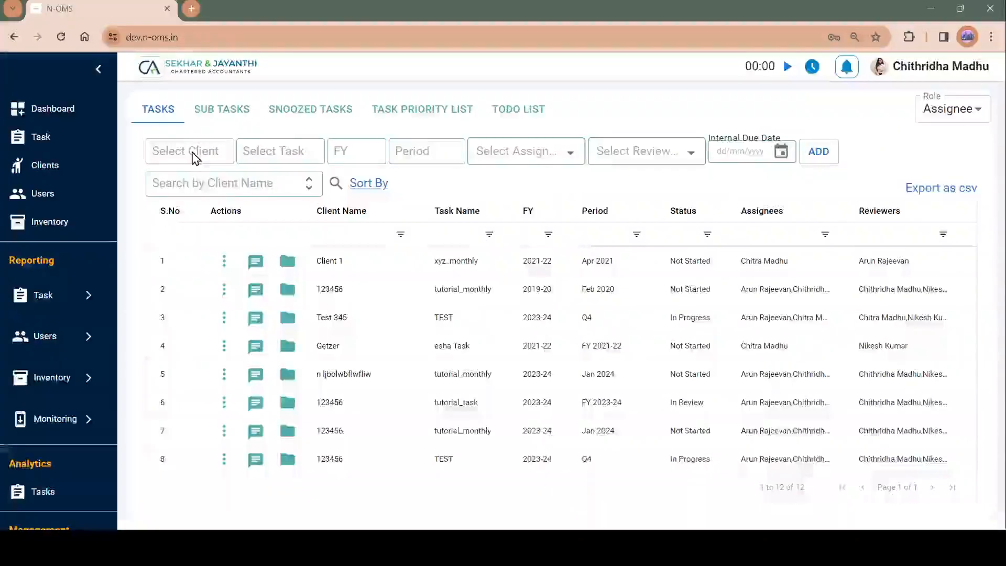
pyautogui.click(194, 155)
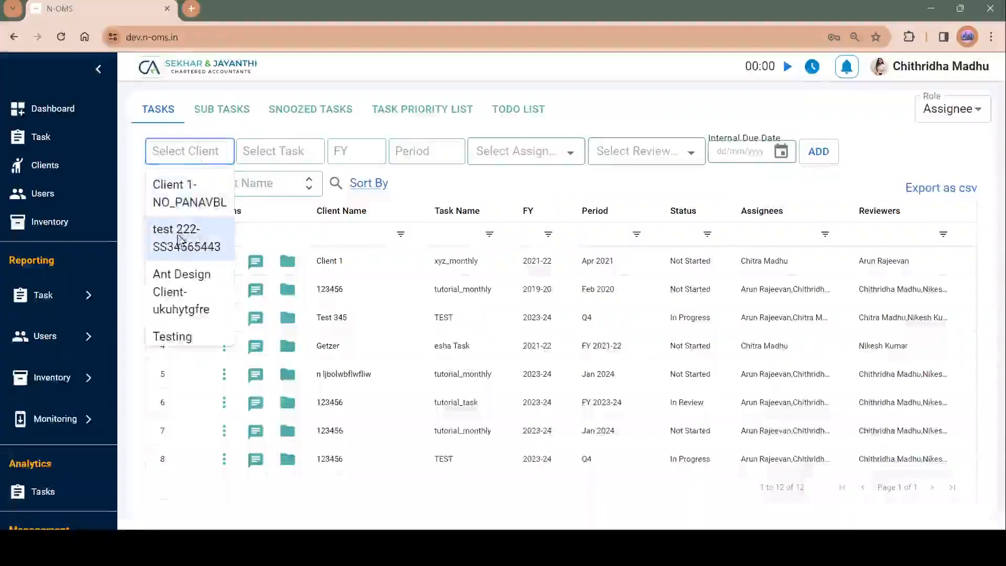
pyautogui.click(190, 210)
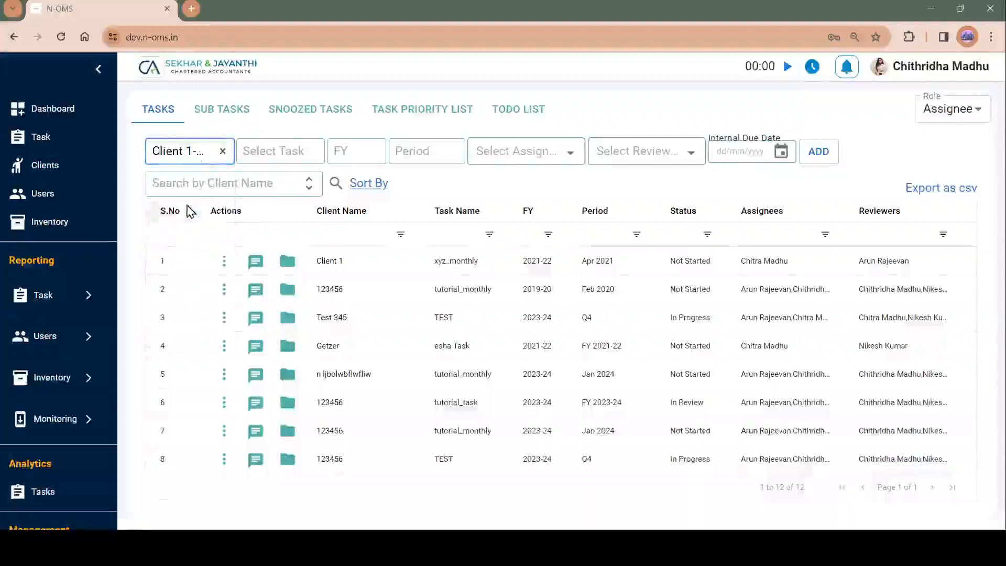
pyautogui.click(285, 152)
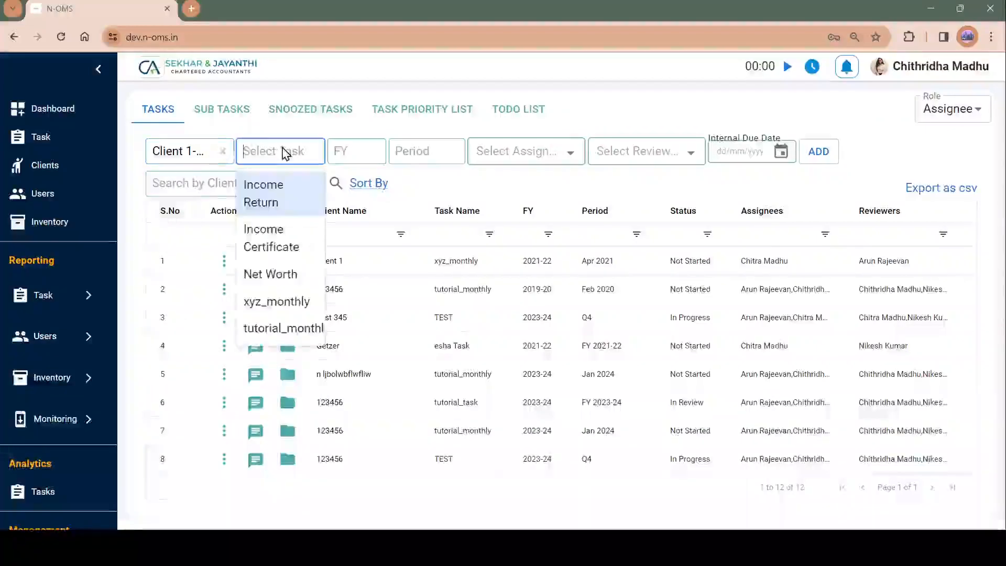
pyautogui.click(280, 202)
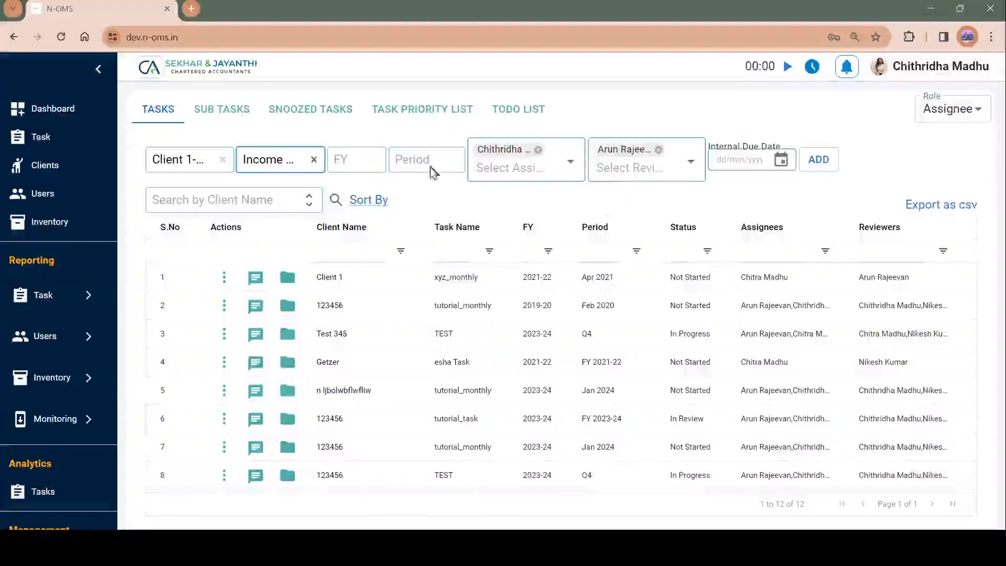
# - Set the new entry's financial year to 2023-24 and its period to FY 2023-24, and add it to the task list
pyautogui.click(377, 169)
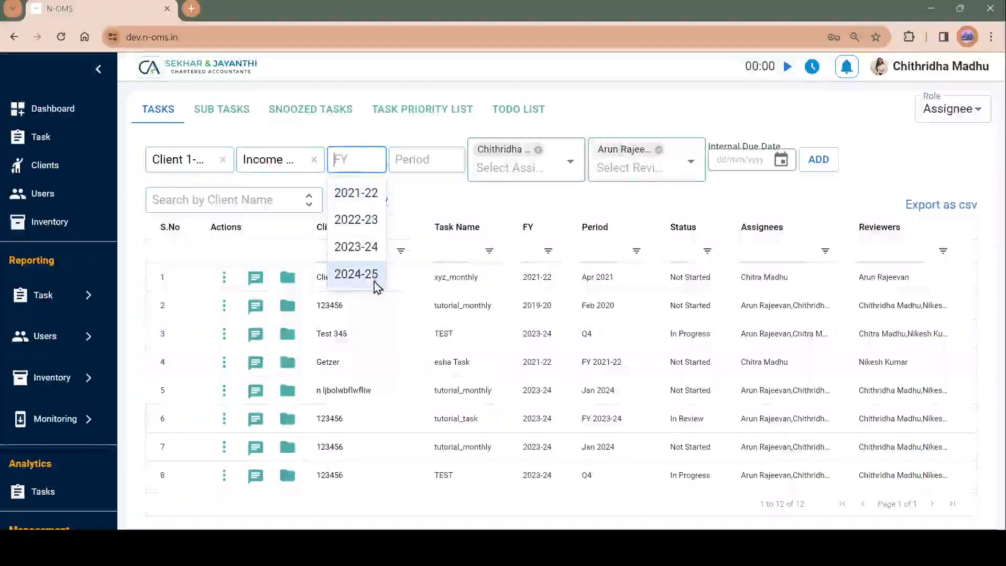
pyautogui.click(370, 247)
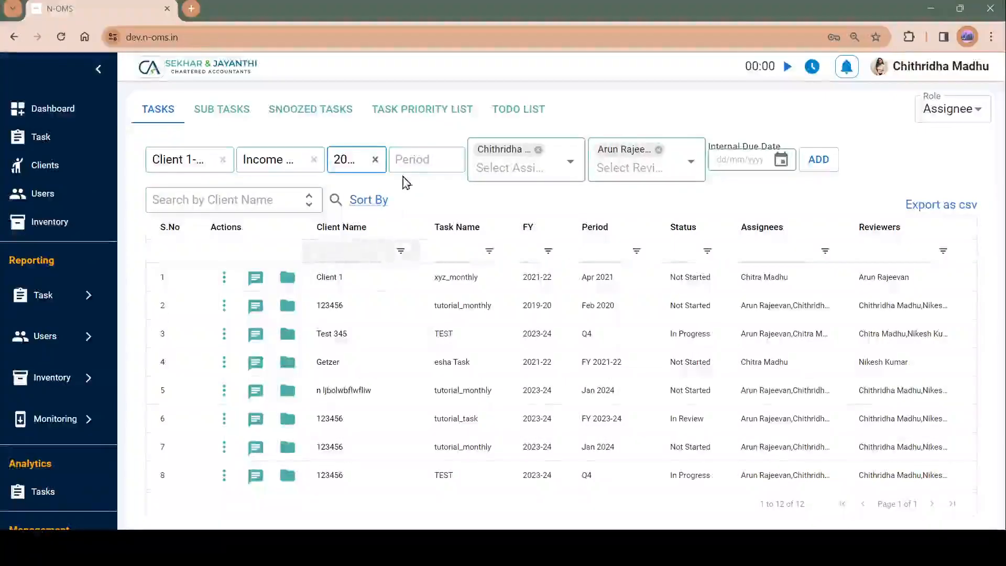
pyautogui.click(414, 163)
pyautogui.click(427, 192)
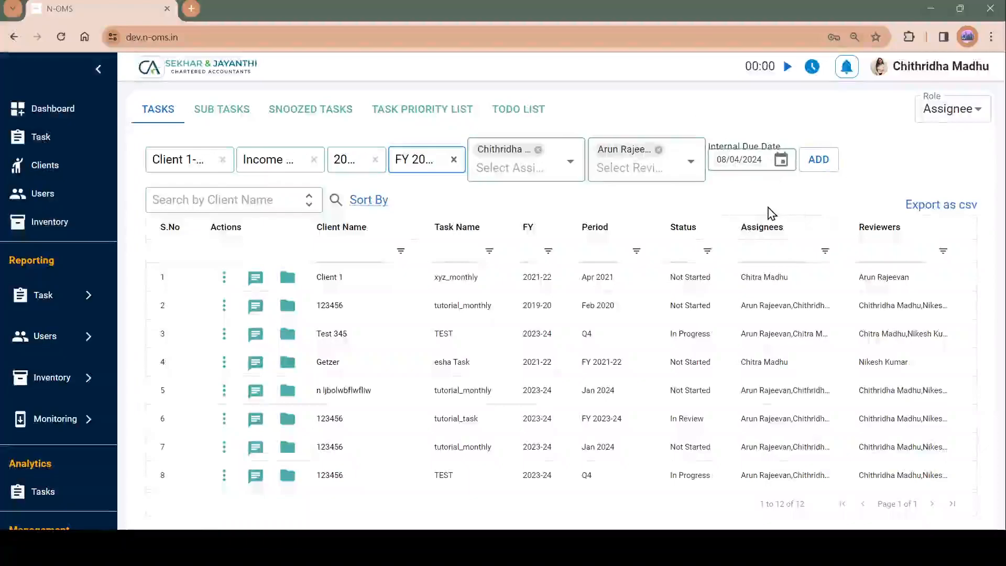
pyautogui.click(827, 167)
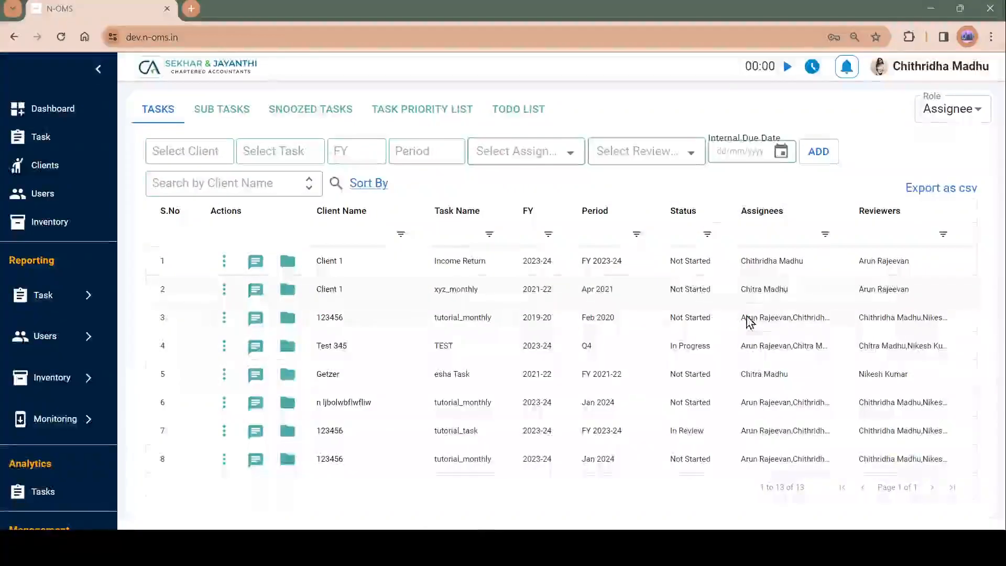
# - Examine the internal due date and due date of the newly added Income Return entry
pyautogui.hscroll(3, 749, 320)
pyautogui.hscroll(3, 749, 321)
pyautogui.hscroll(-10, 748, 321)
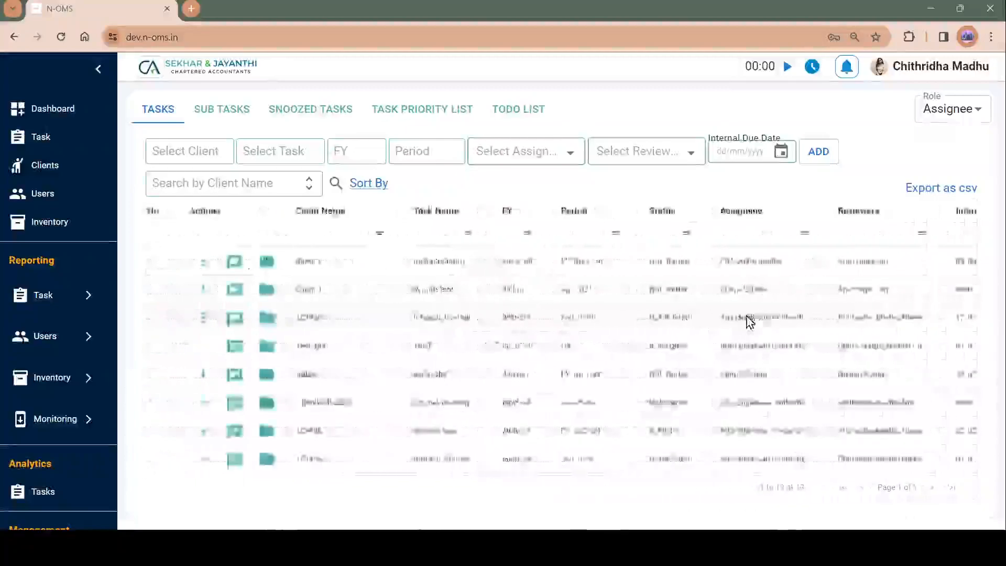
pyautogui.hscroll(5, 749, 321)
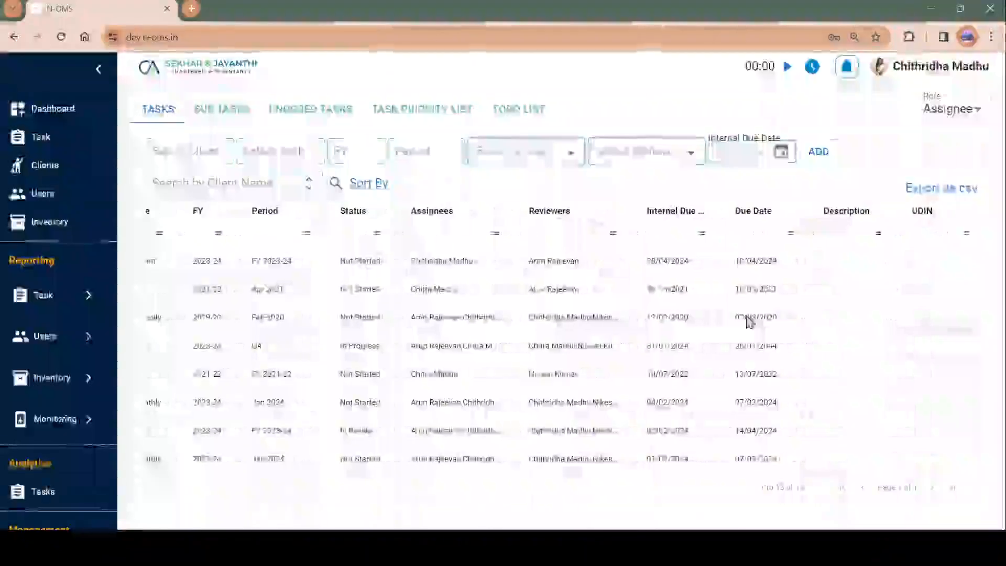